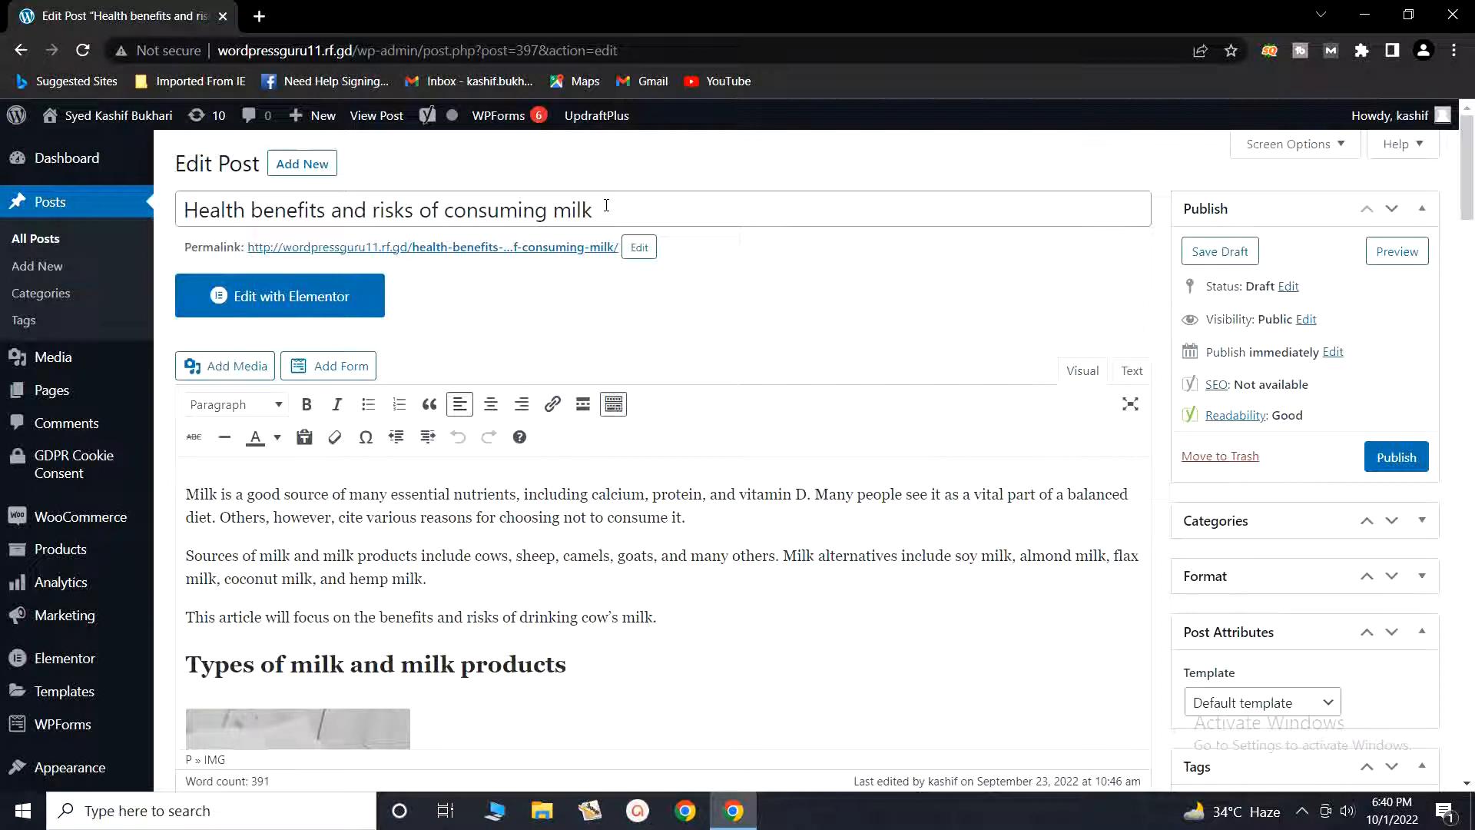
- Review the post's title and read through its body text from the introduction to the Summary section
drag(604, 205, 198, 207)
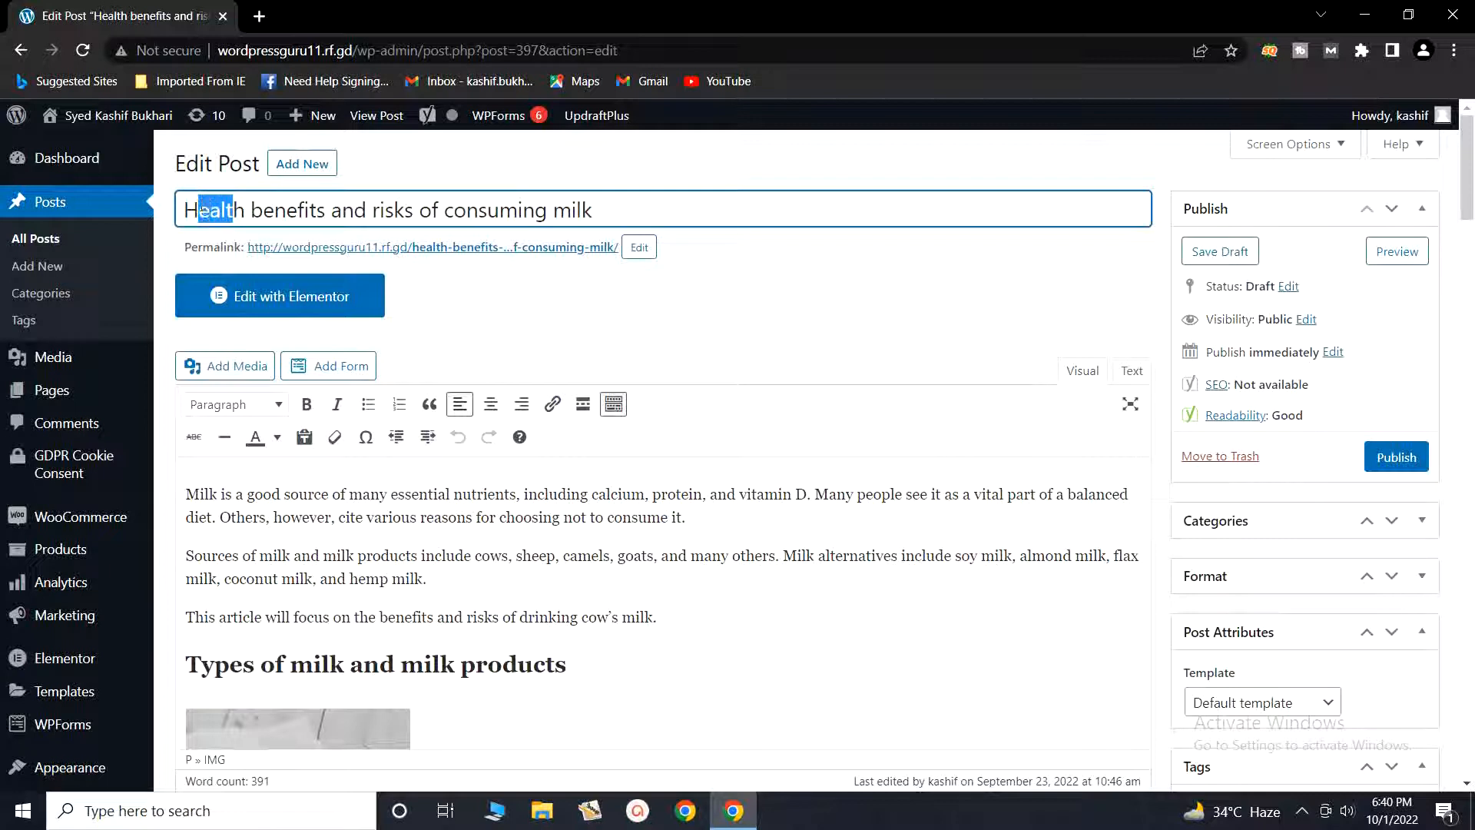
click(235, 209)
drag(187, 497, 567, 645)
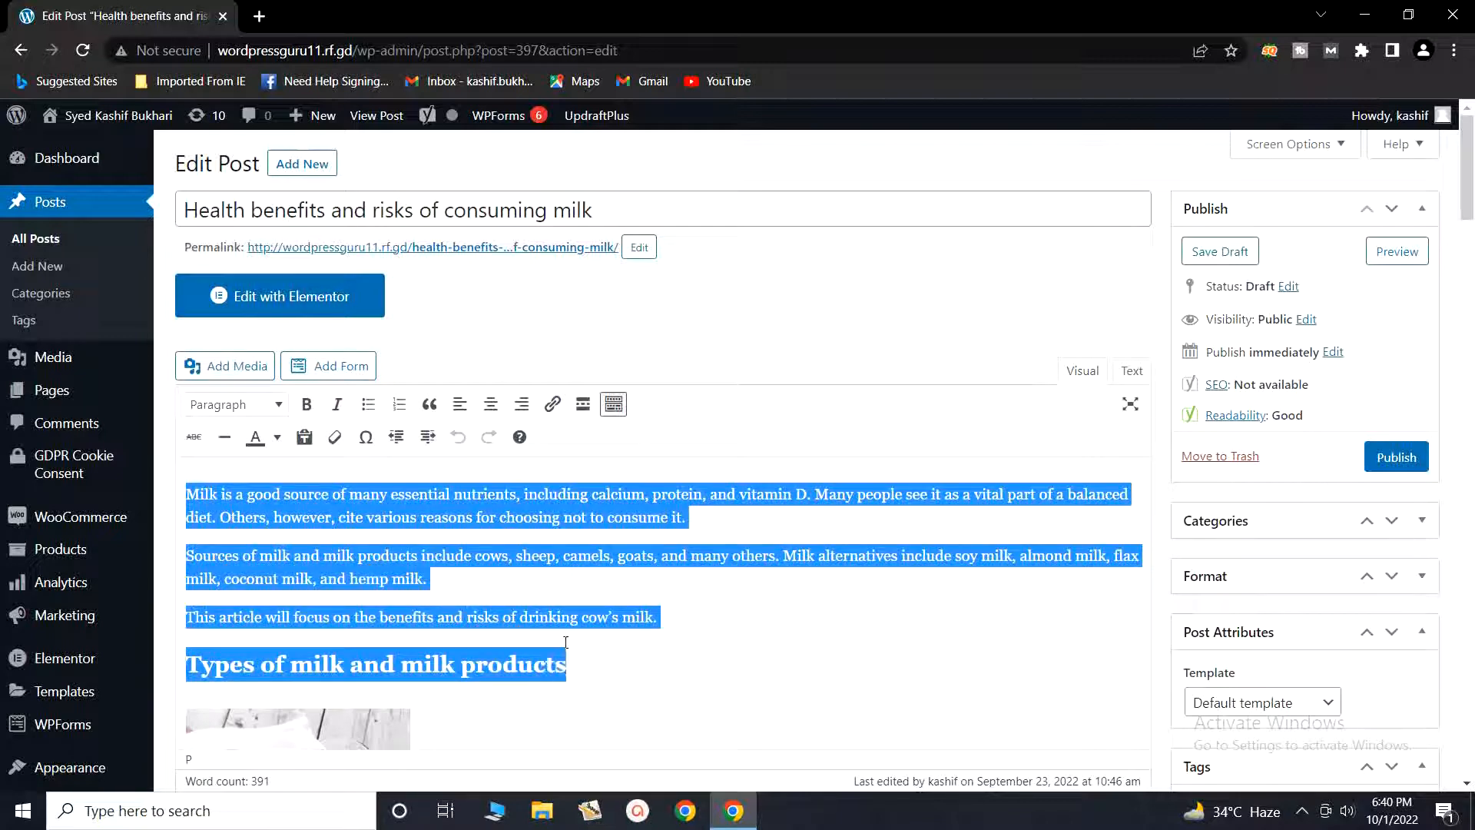
click(572, 592)
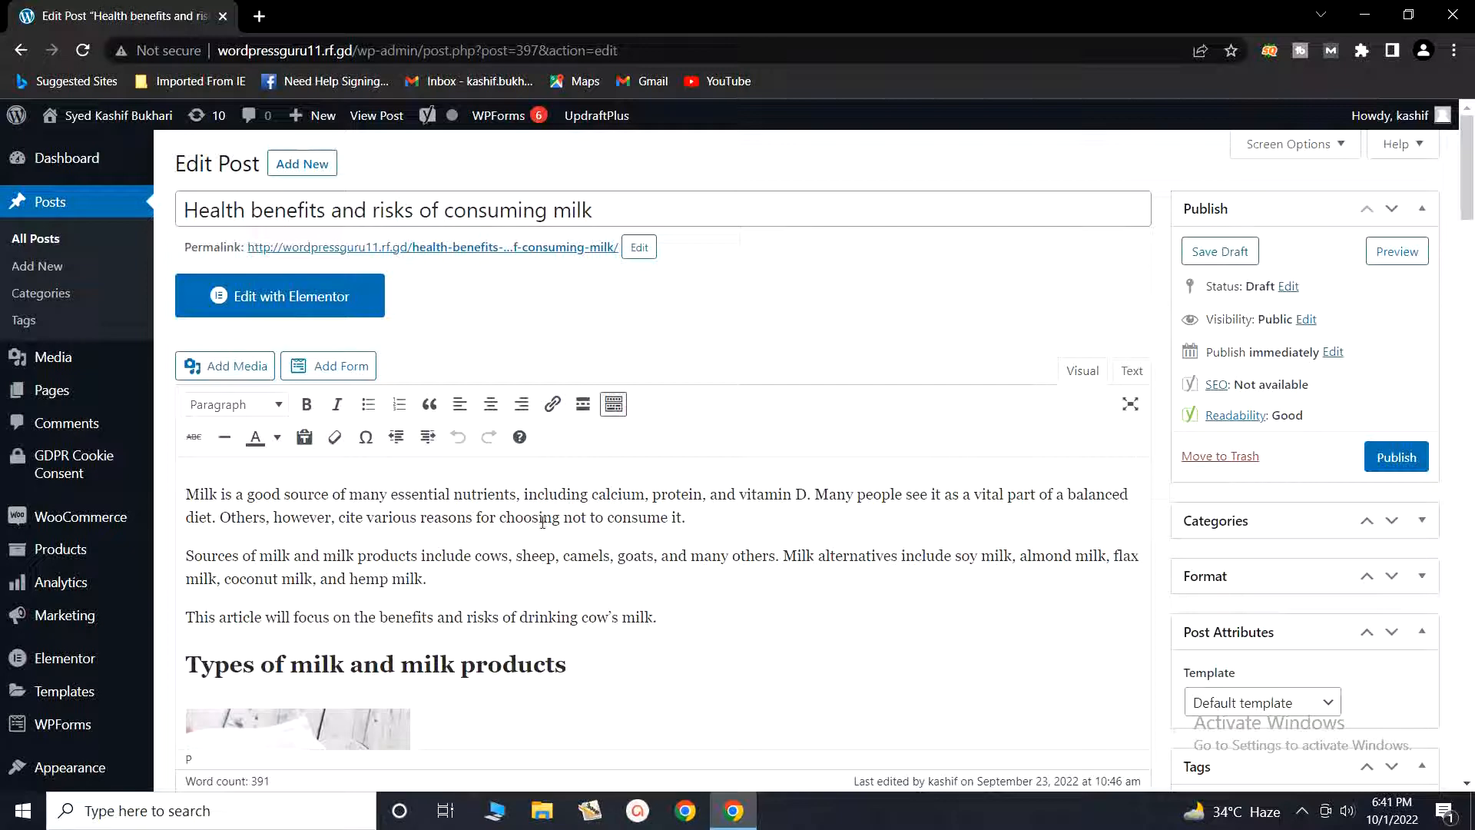
scroll(542, 522, down, 10)
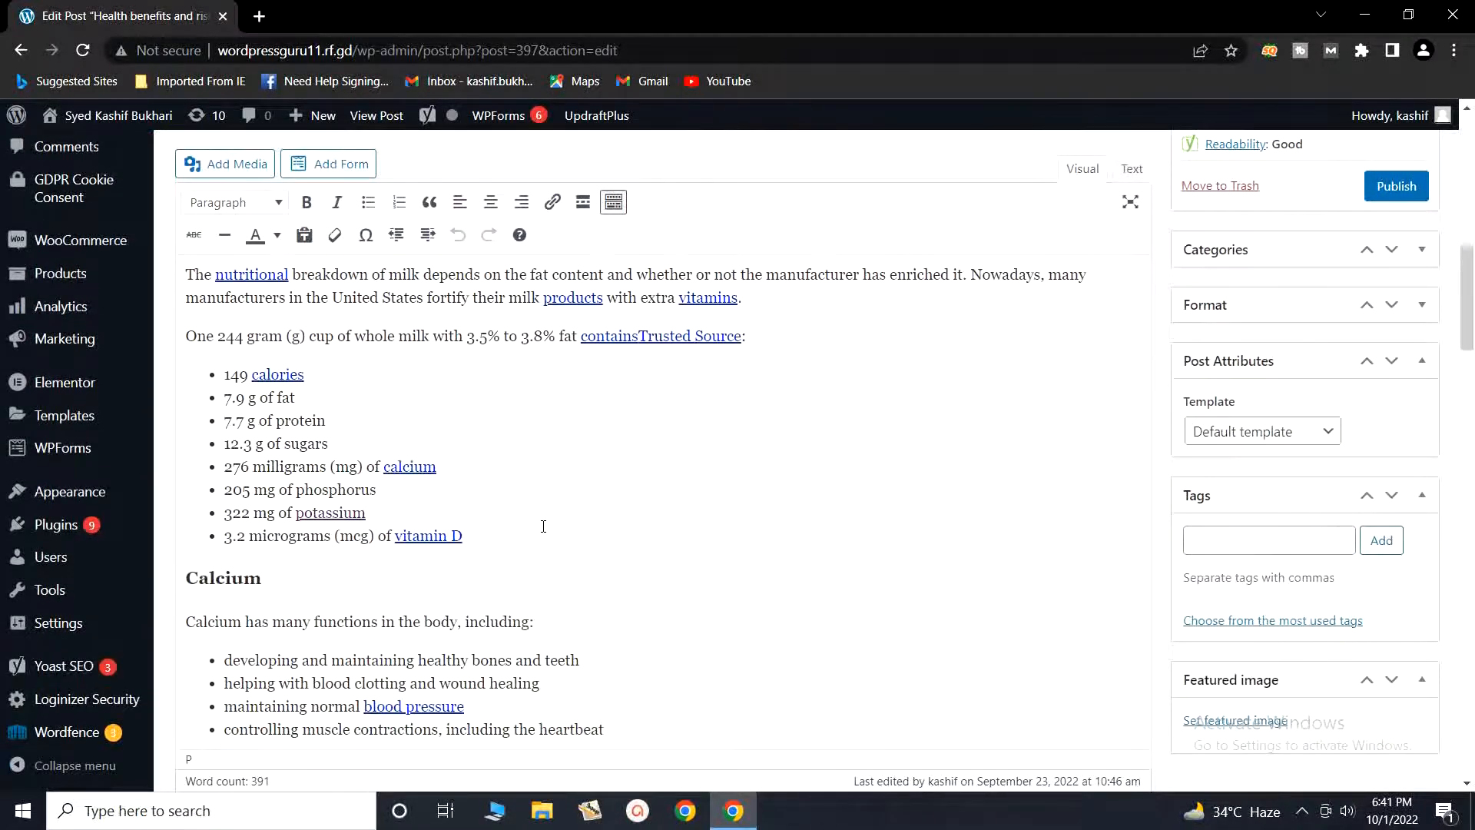
scroll(543, 526, down, 15)
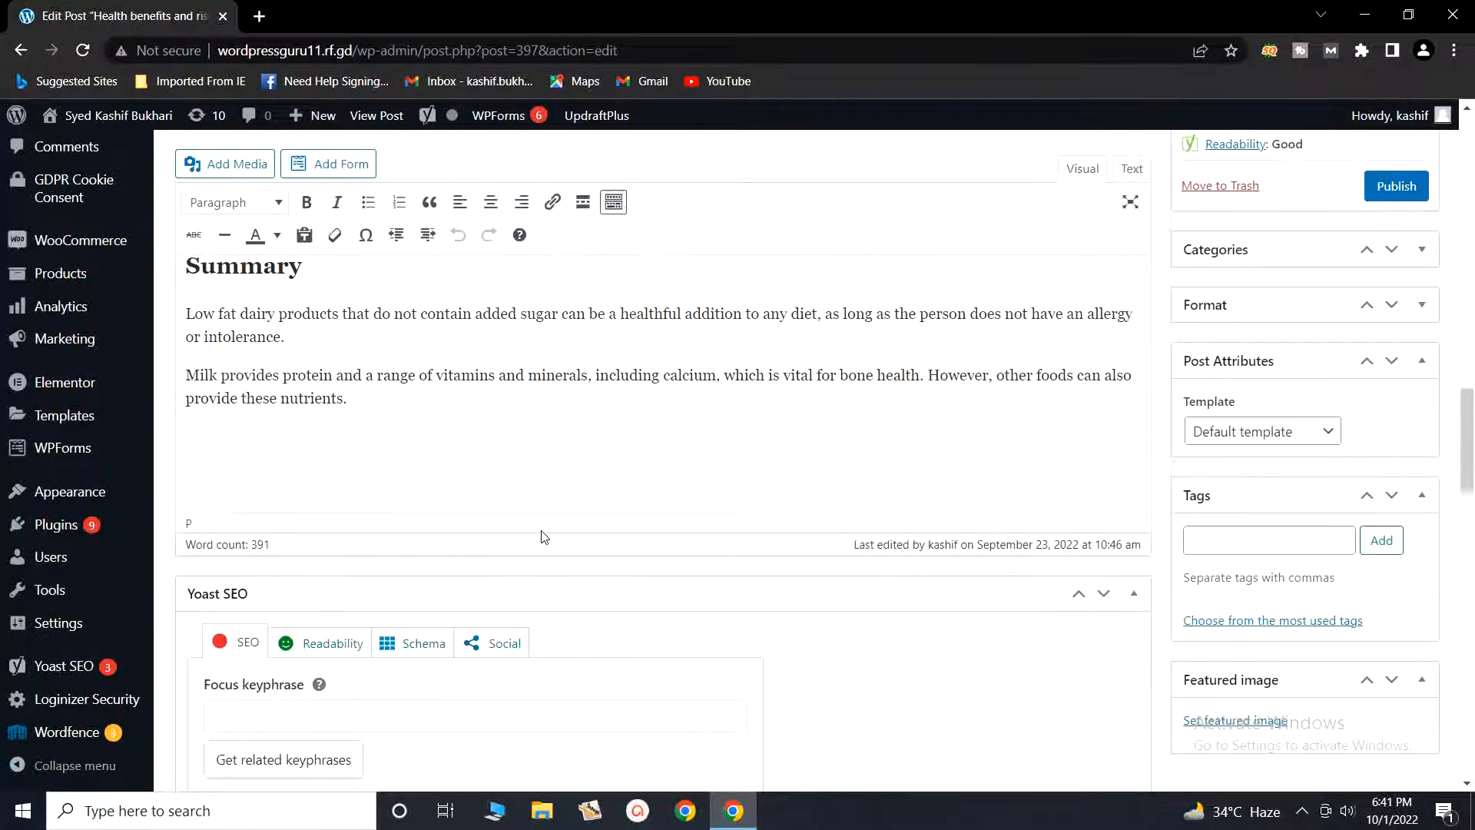
scroll(543, 530, up, 12)
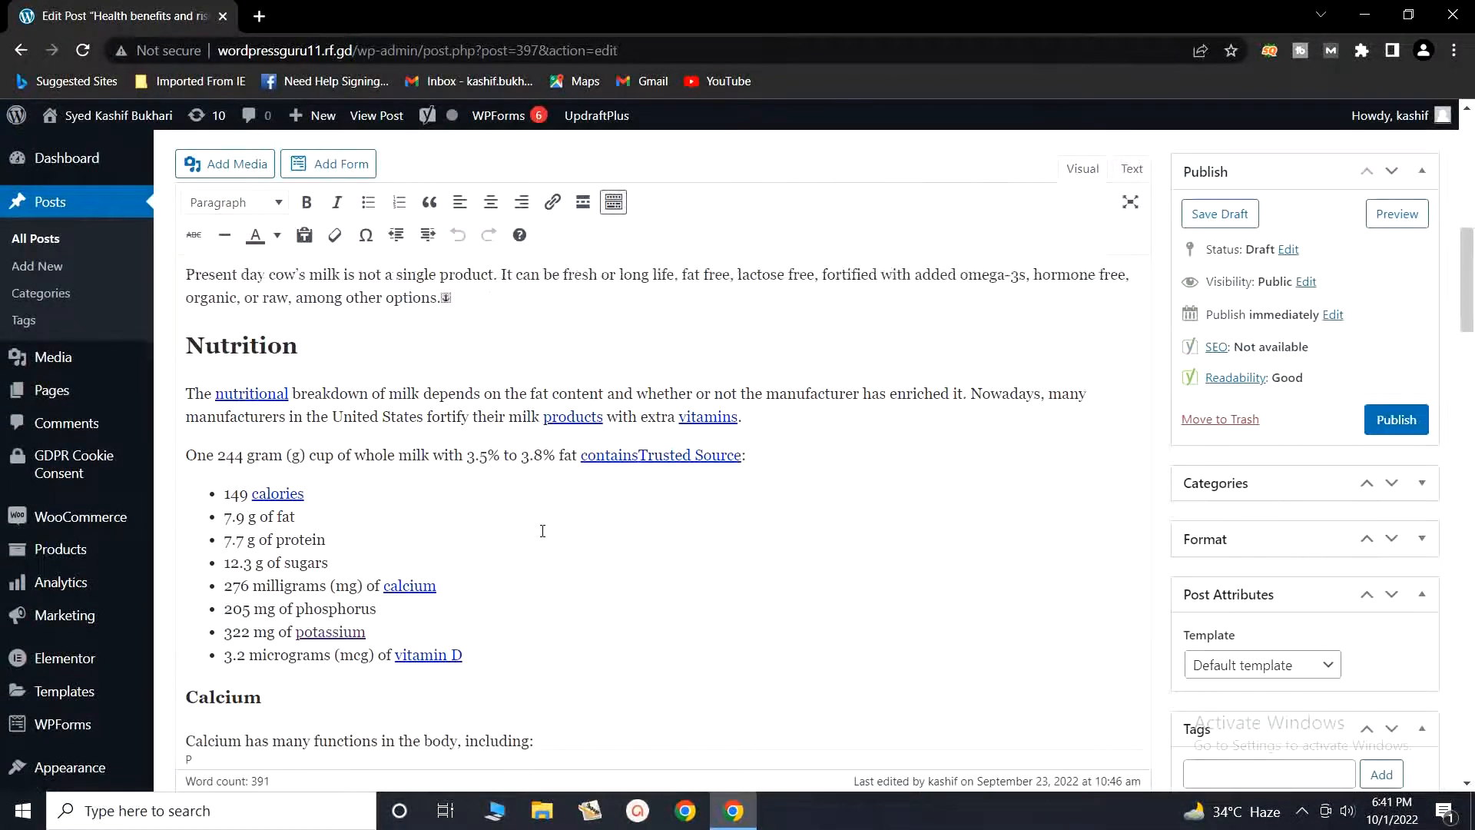
scroll(542, 530, up, 10)
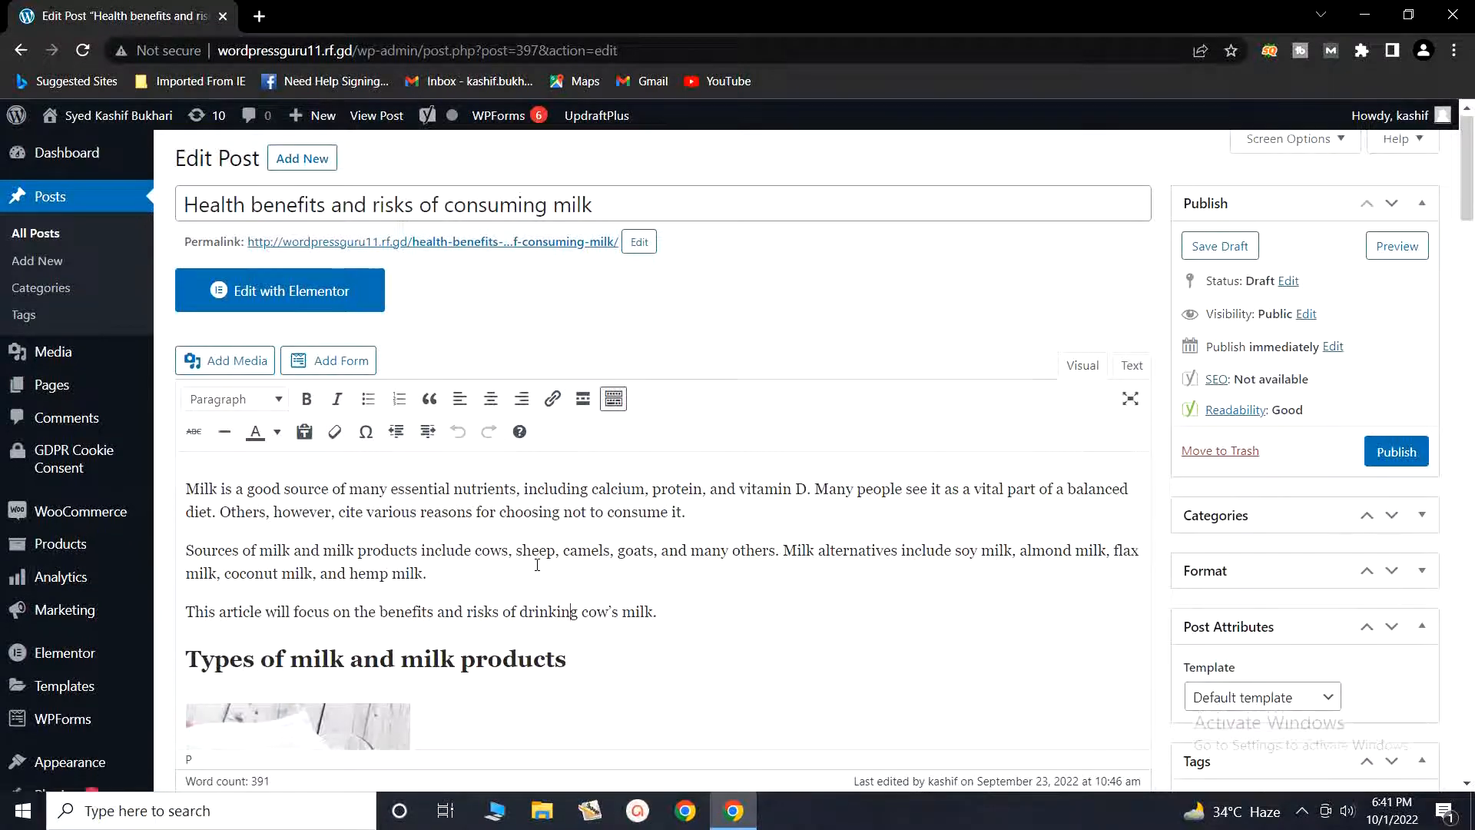
- Examine the milk image placed below the "Types of milk and milk products" heading in the post body
scroll(537, 565, down, 3)
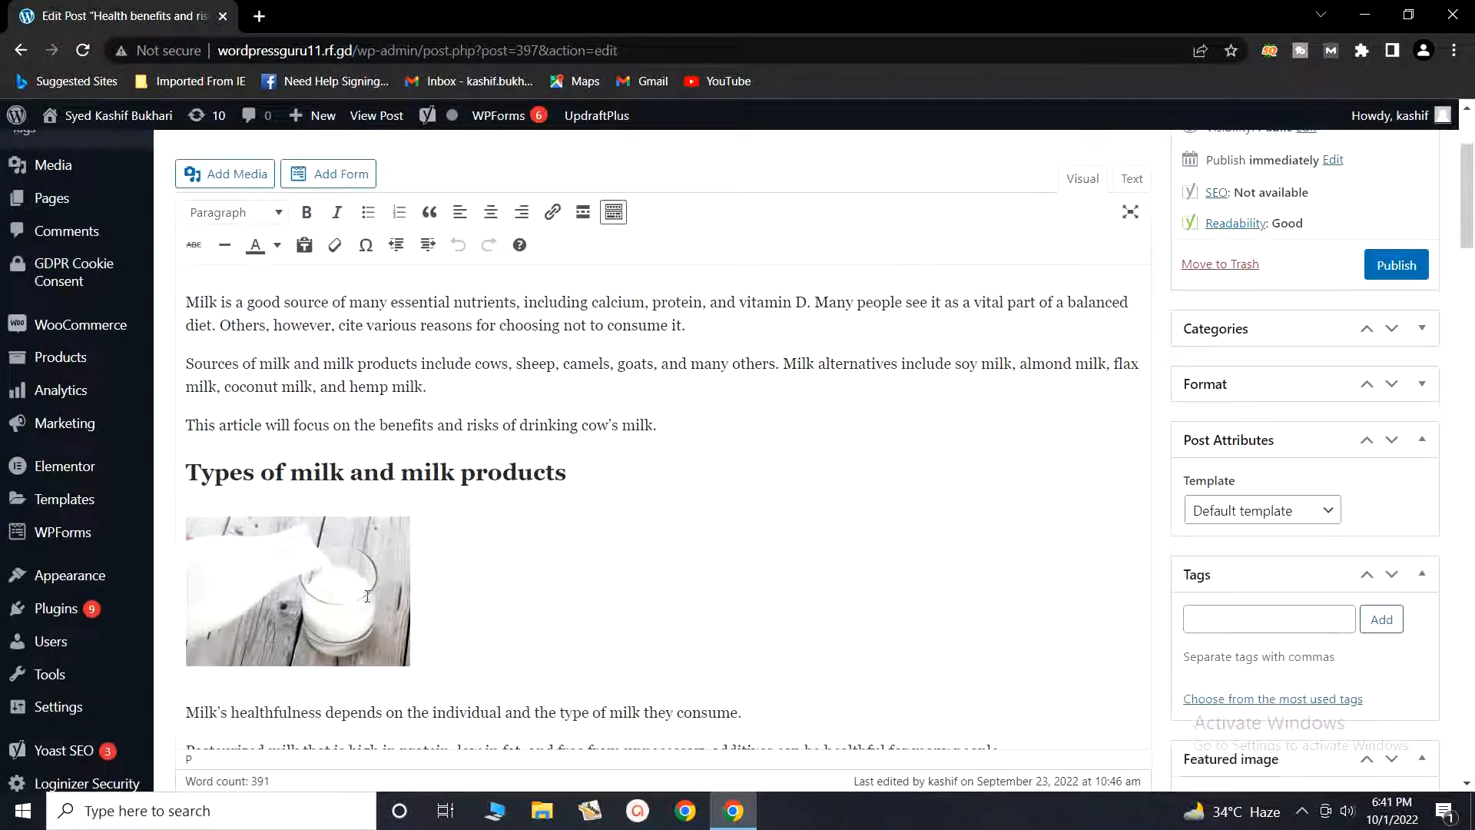
click(311, 573)
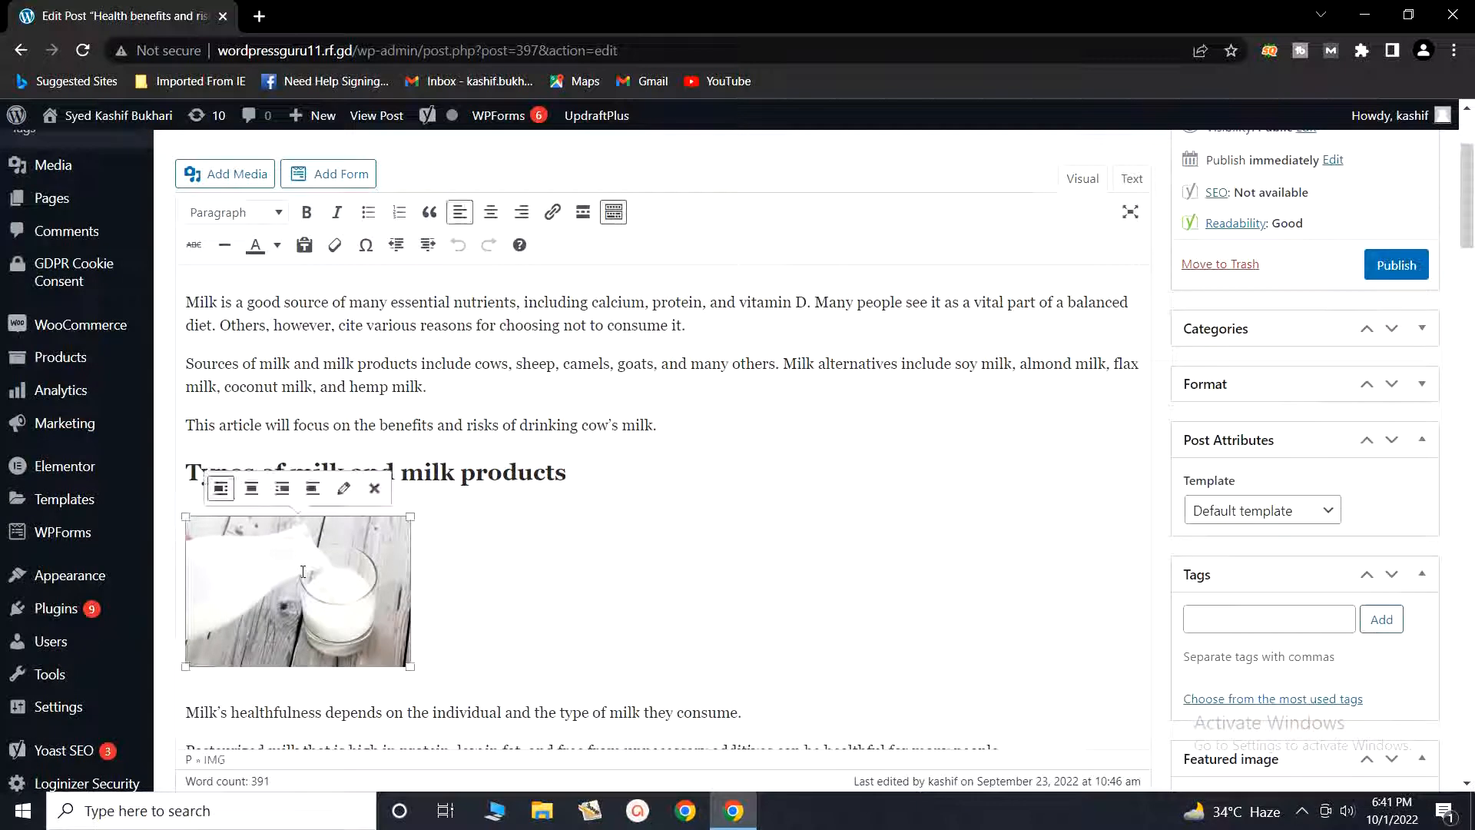
click(641, 554)
scroll(639, 553, up, 3)
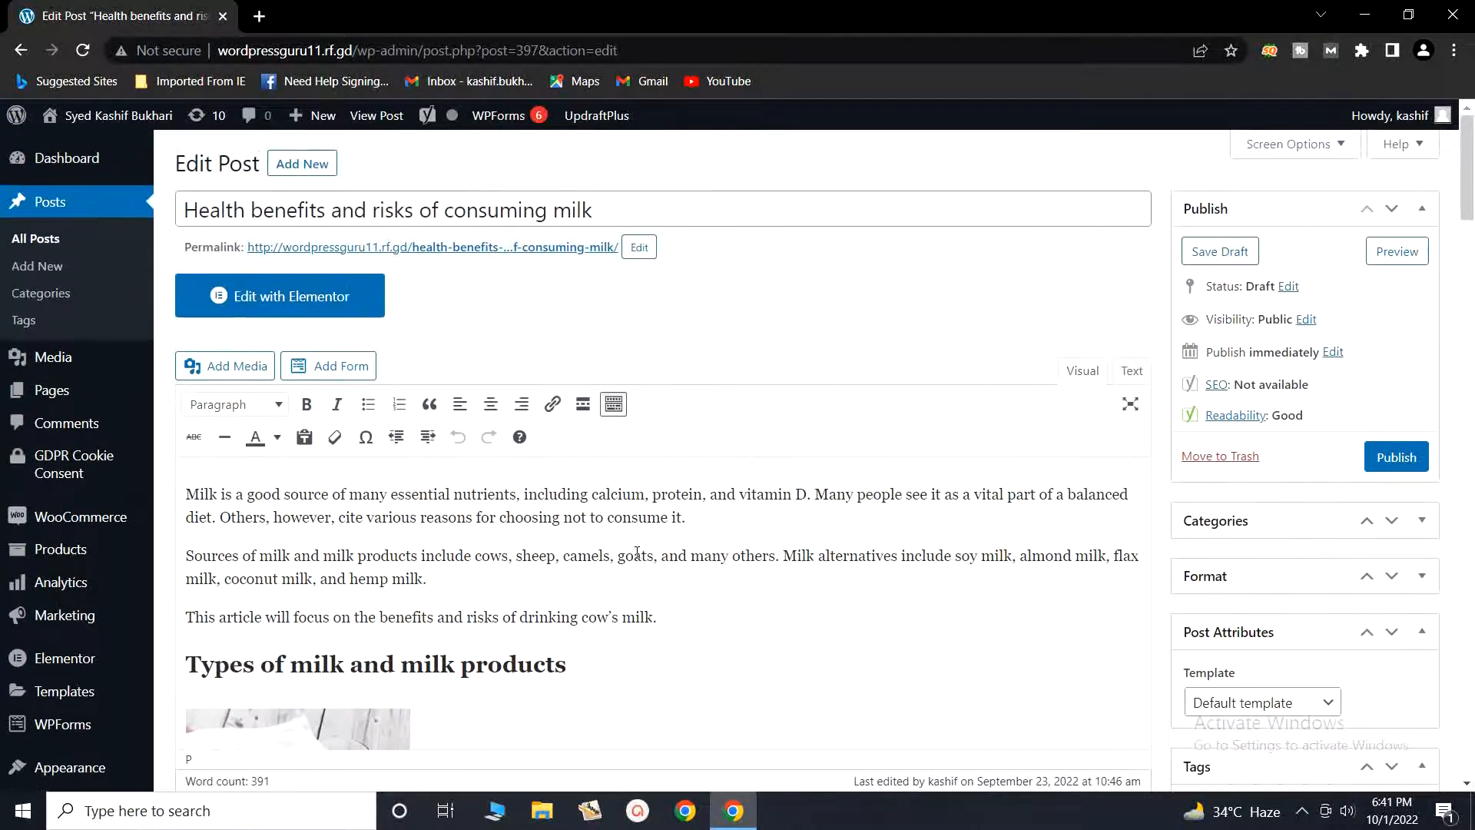
scroll(502, 522, down, 3)
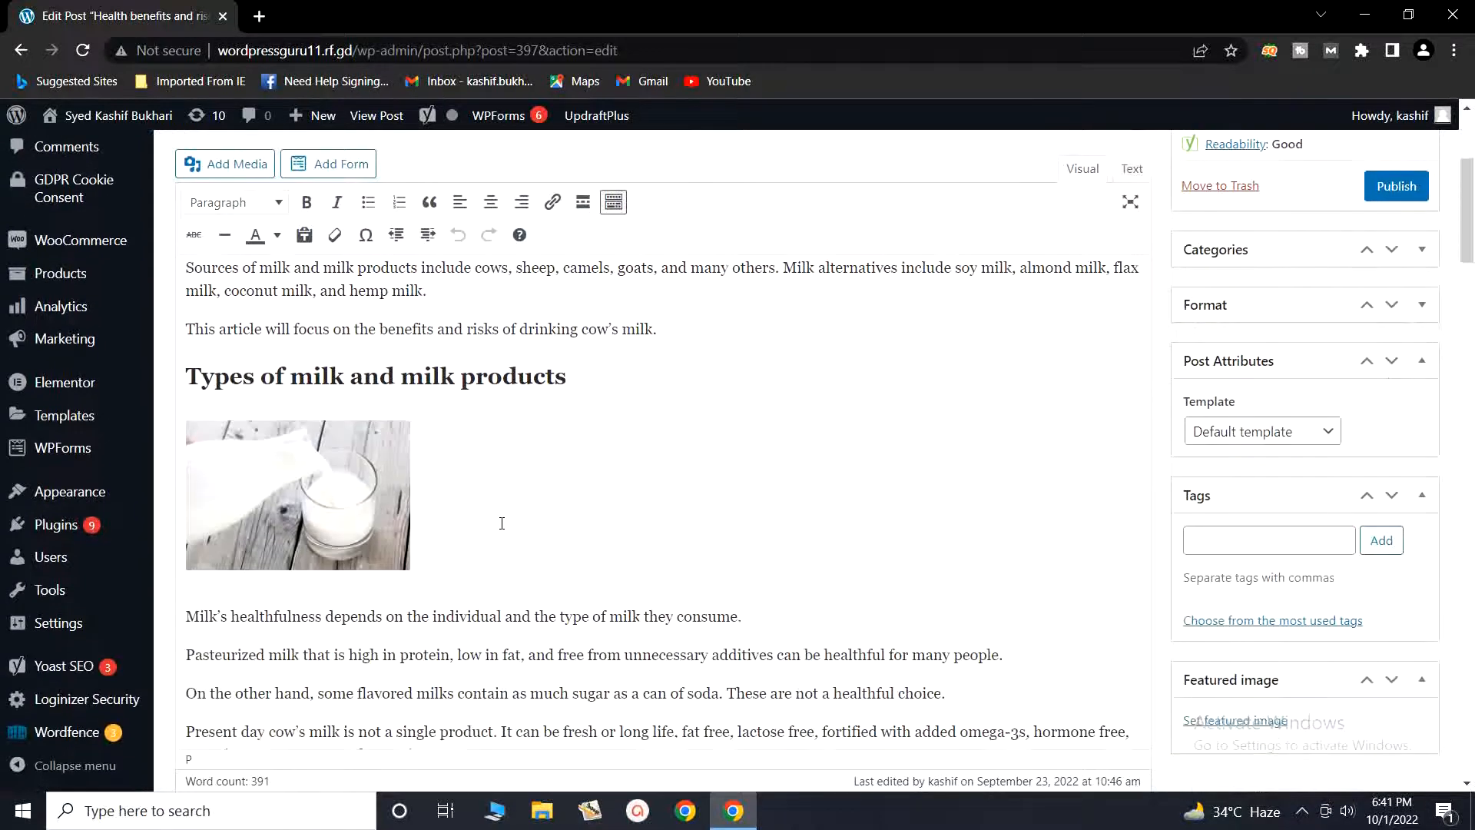
click(280, 471)
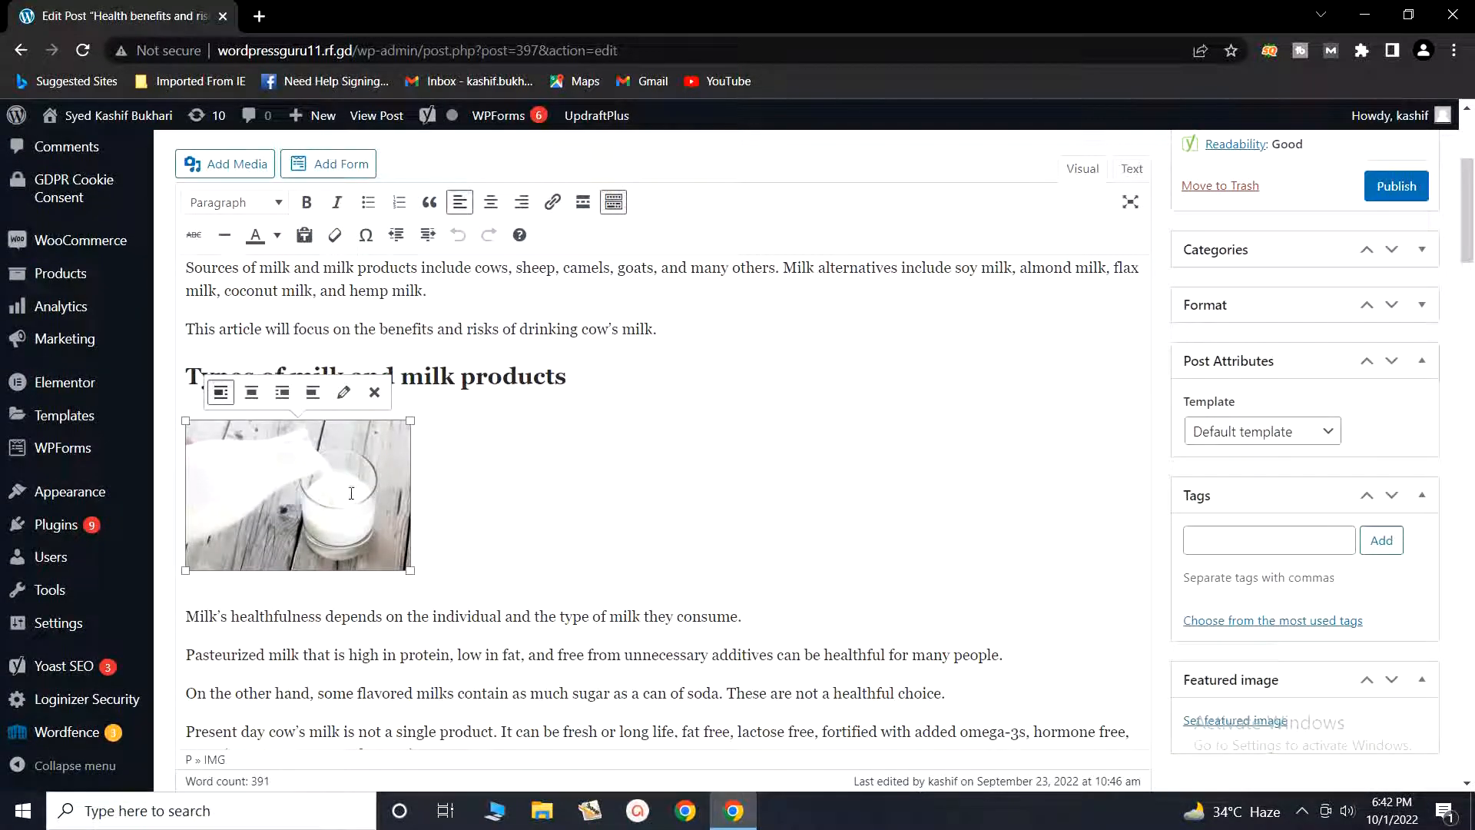
click(534, 521)
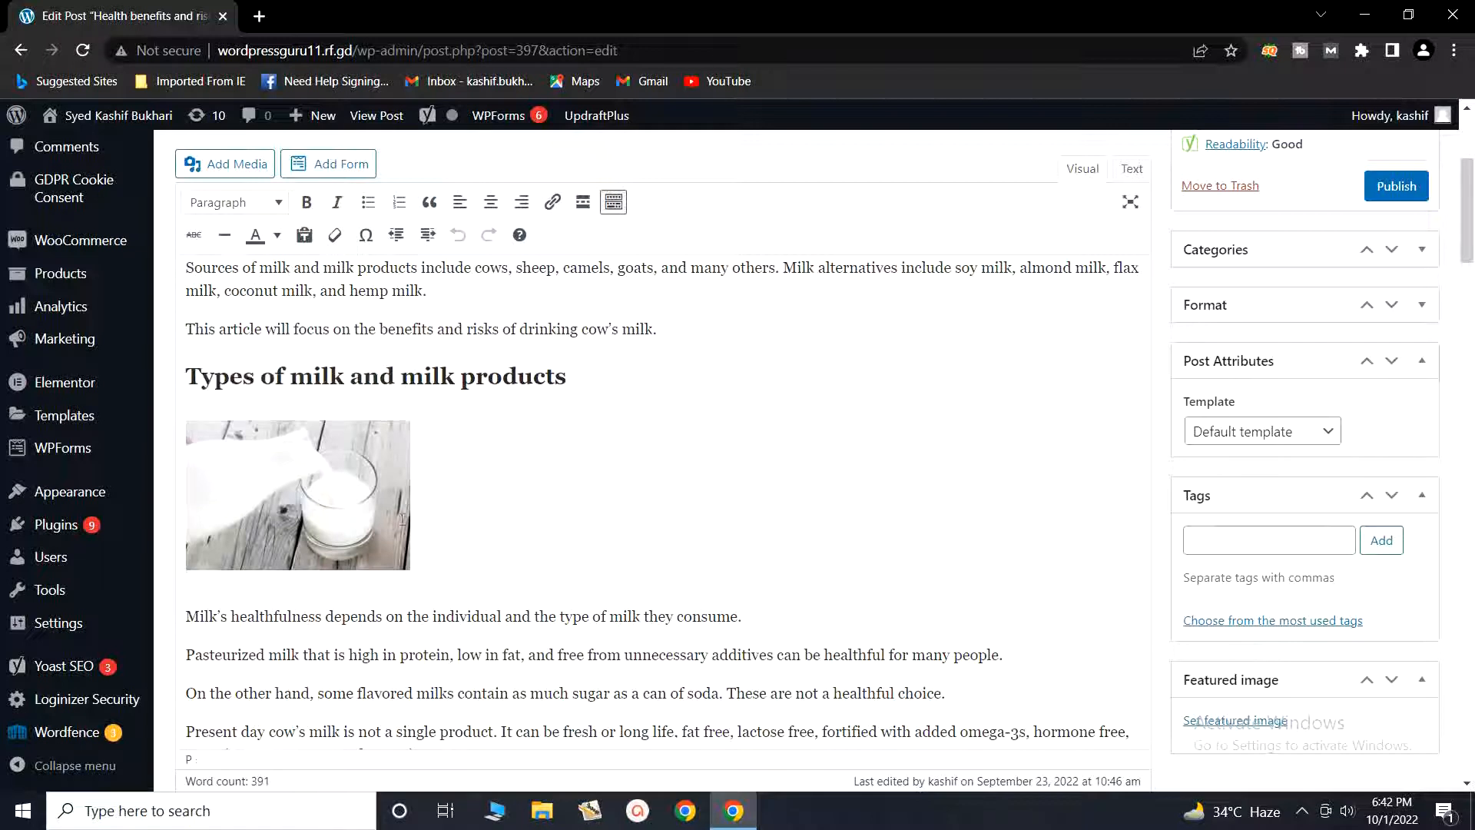
click(366, 517)
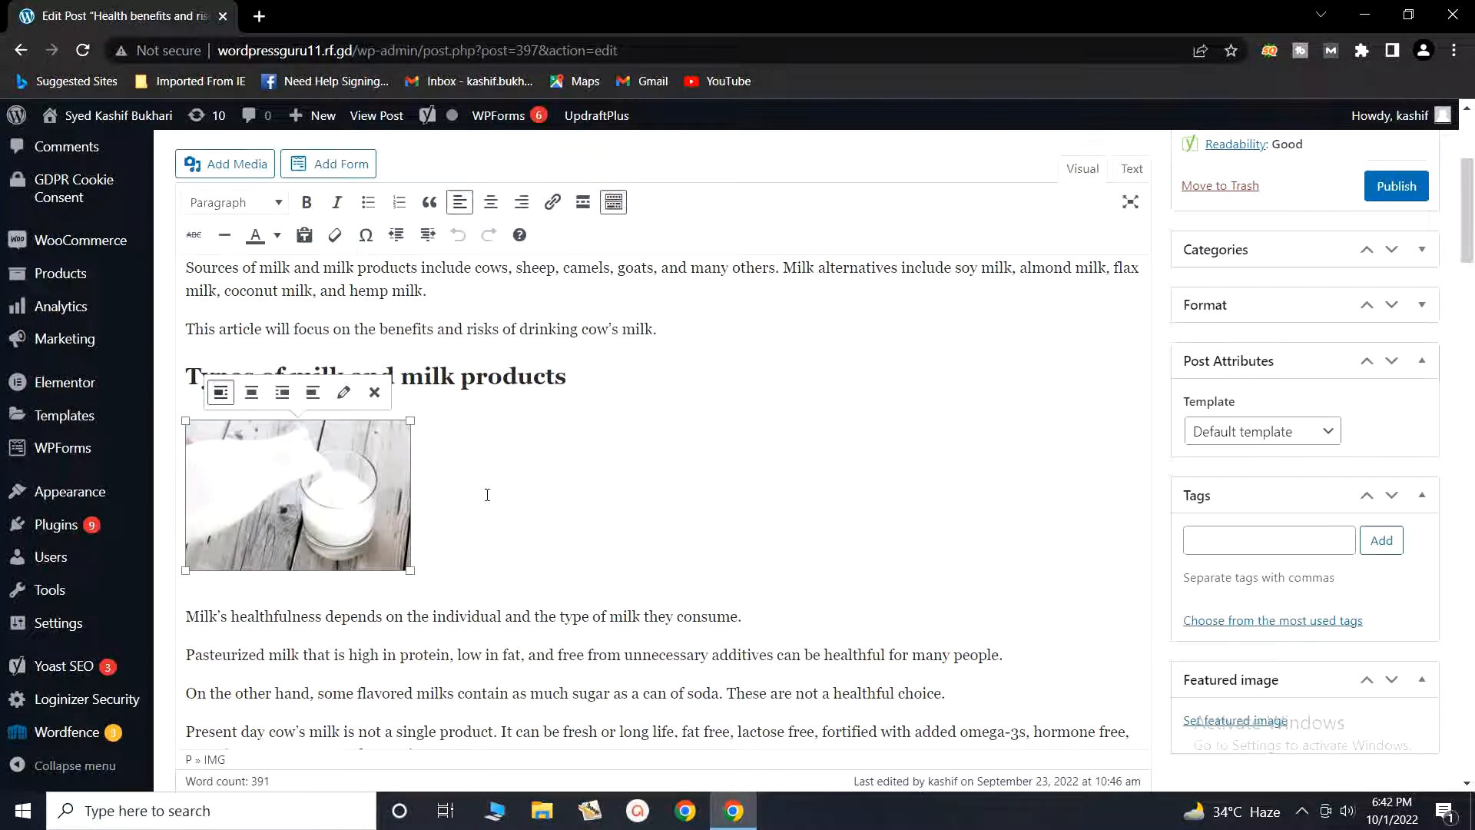
scroll(500, 487, up, 3)
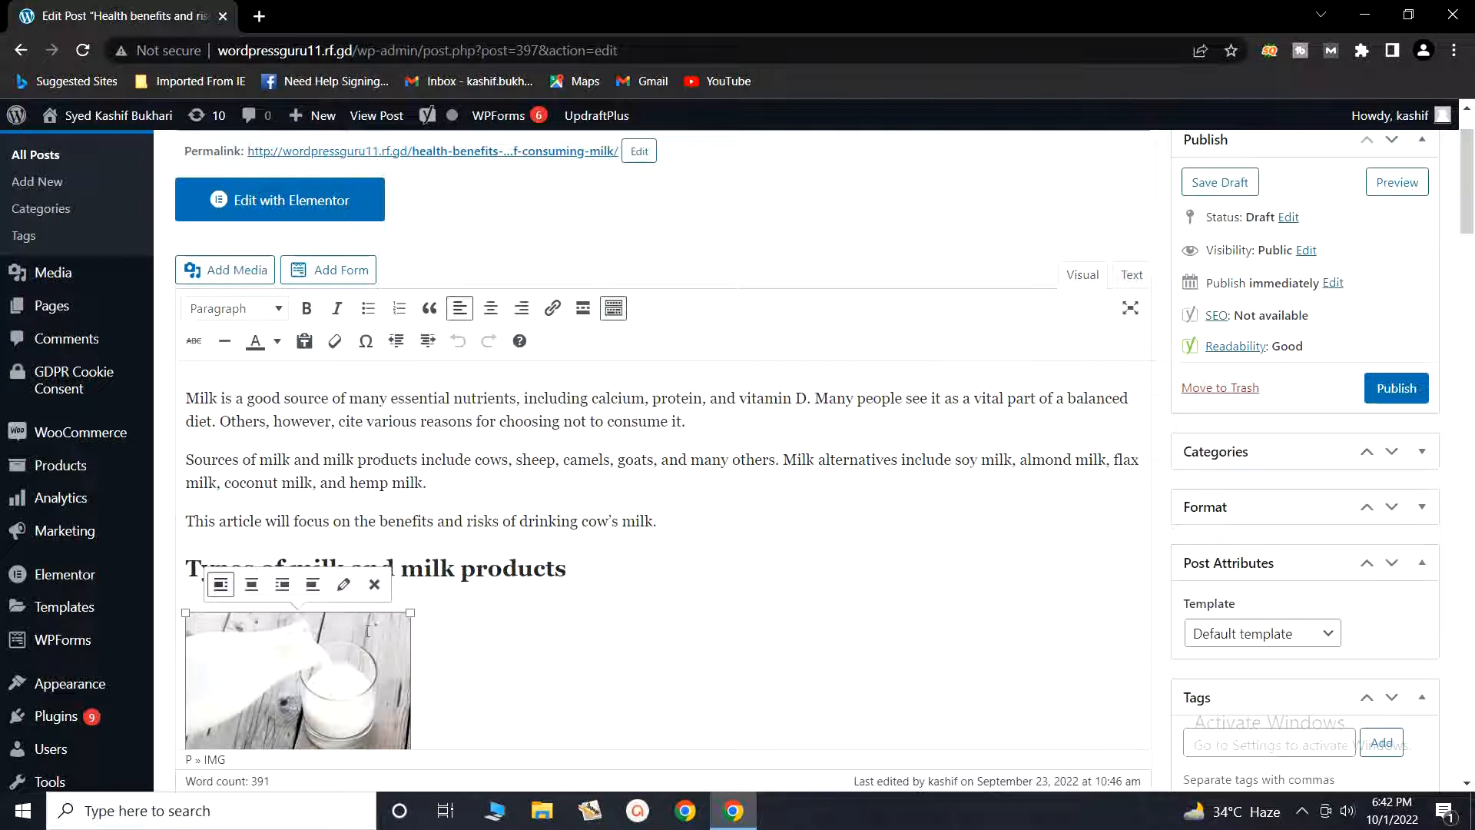
click(537, 651)
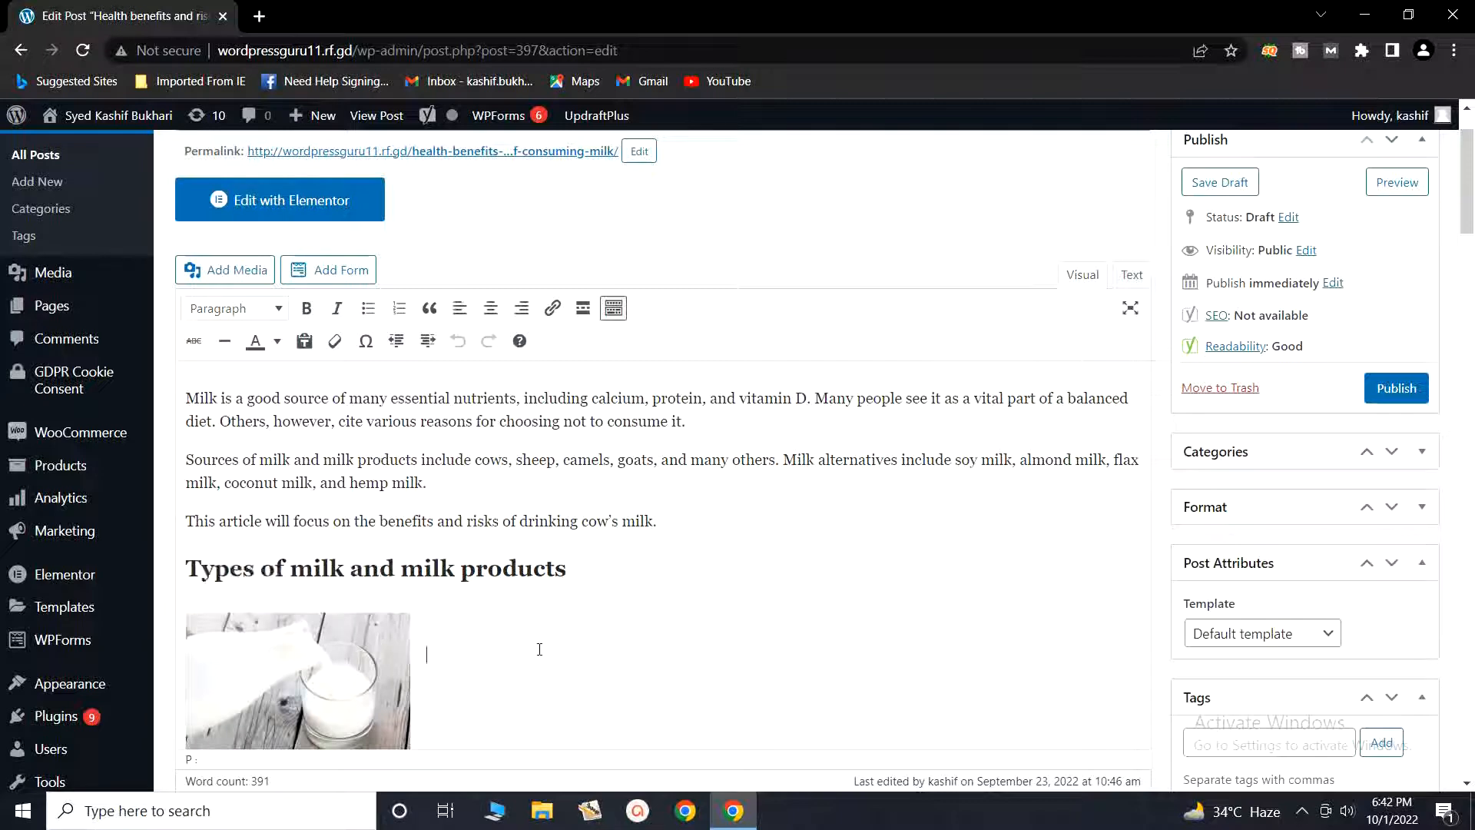
click(343, 662)
scroll(343, 662, down, 1)
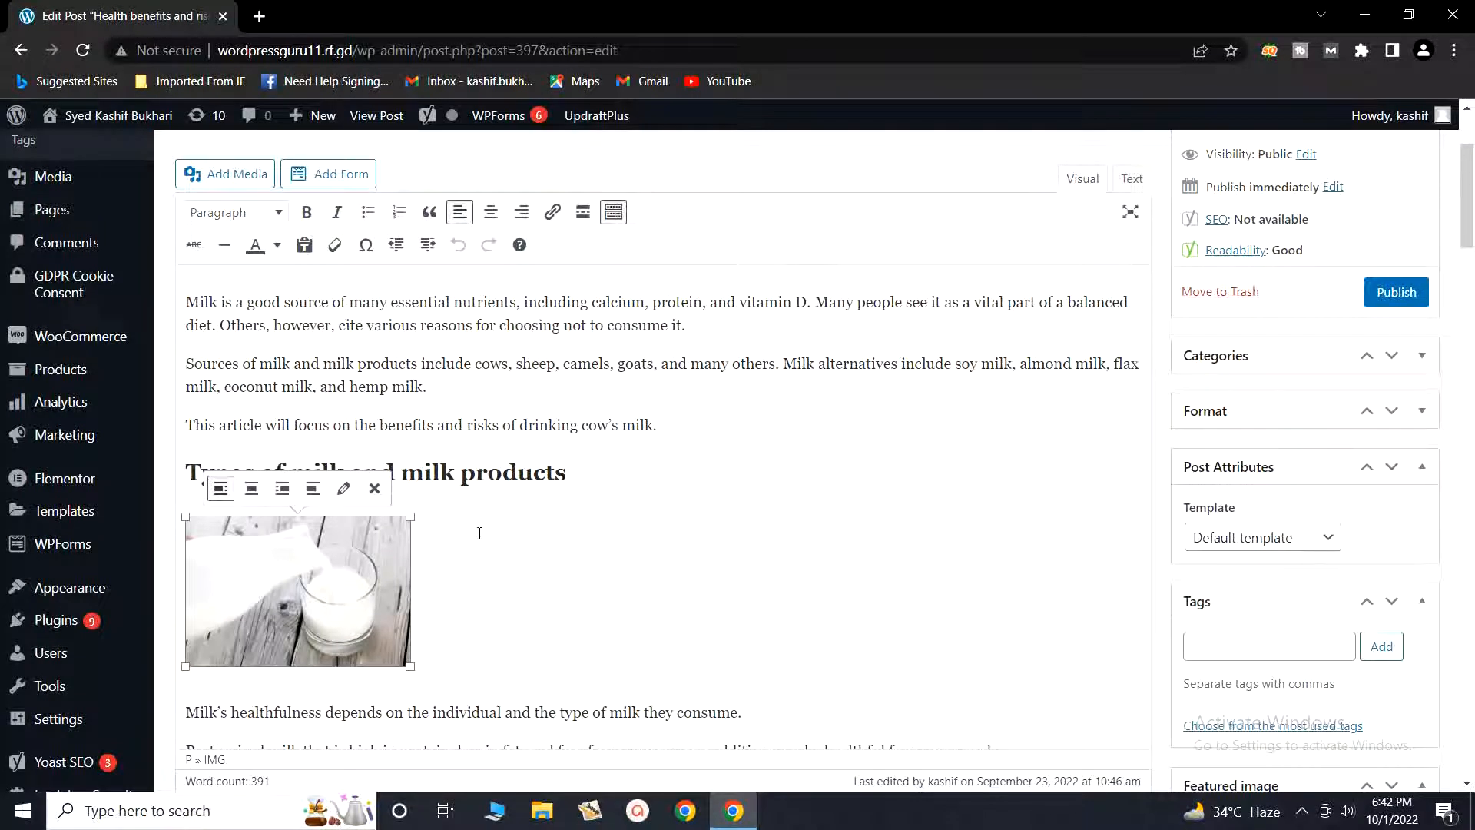
scroll(482, 539, up, 1)
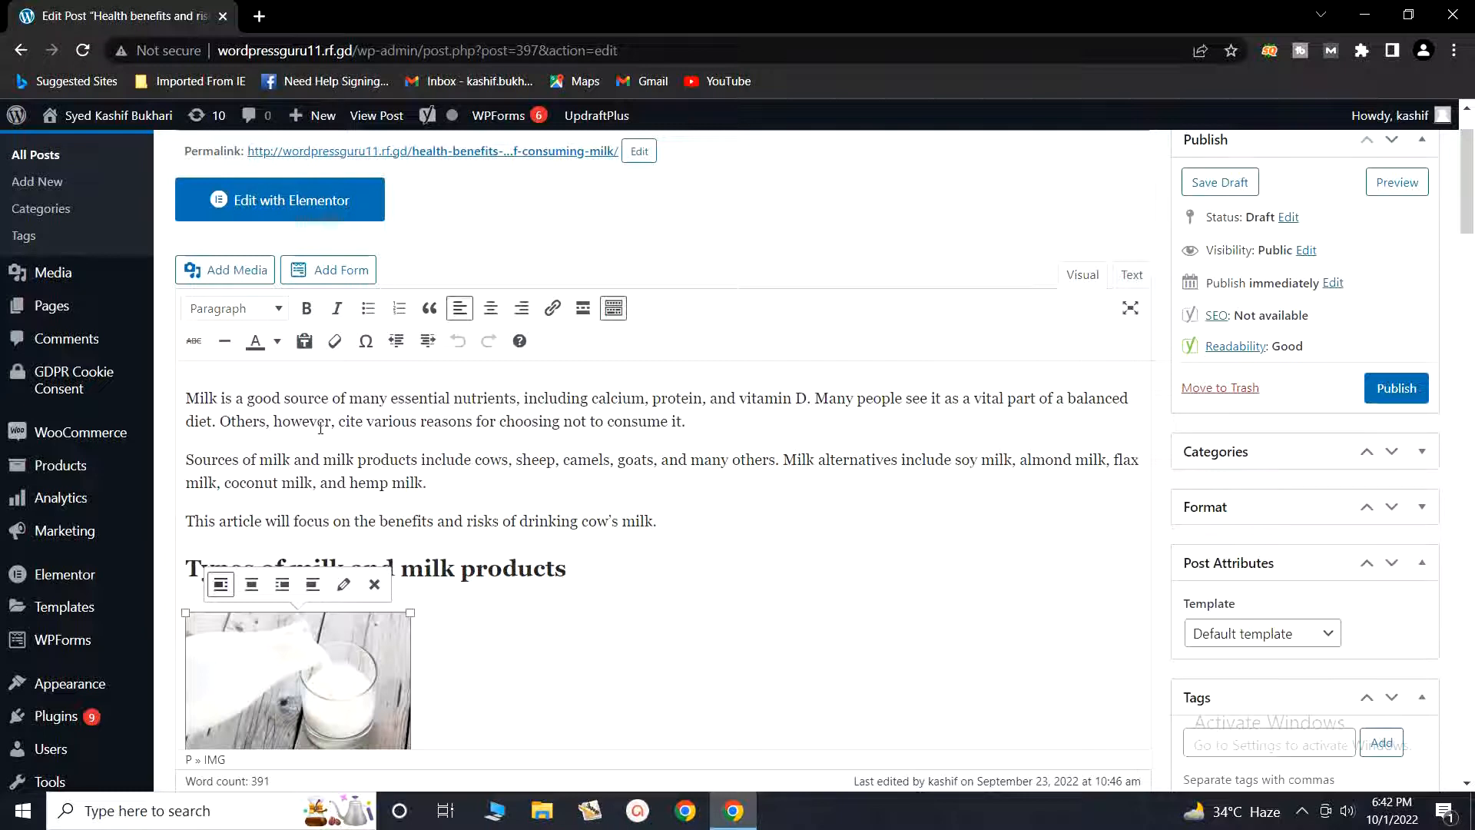
- Open the media library for the post and browse the images available for insertion
click(222, 276)
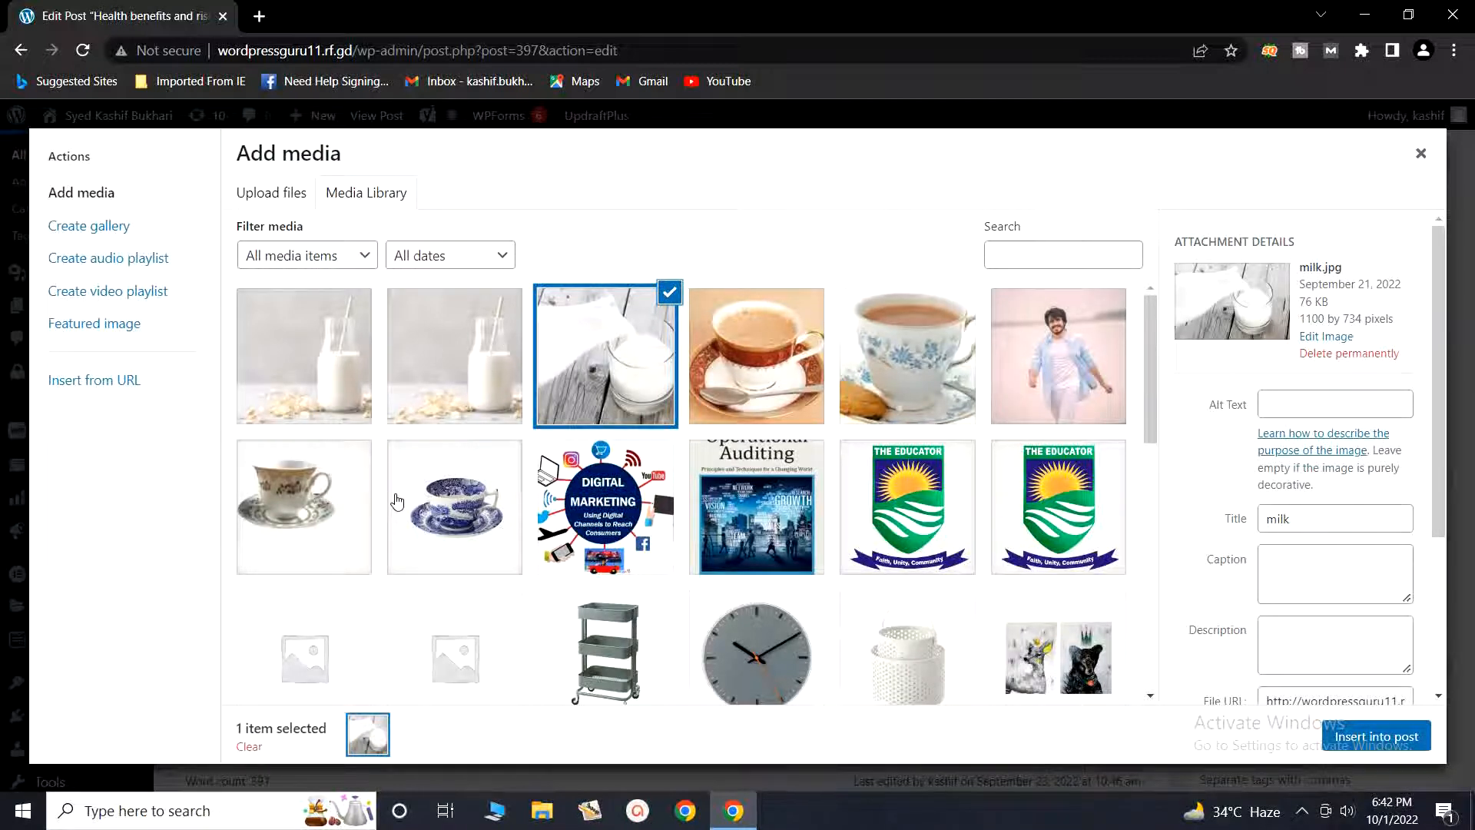
scroll(626, 538, down, 6)
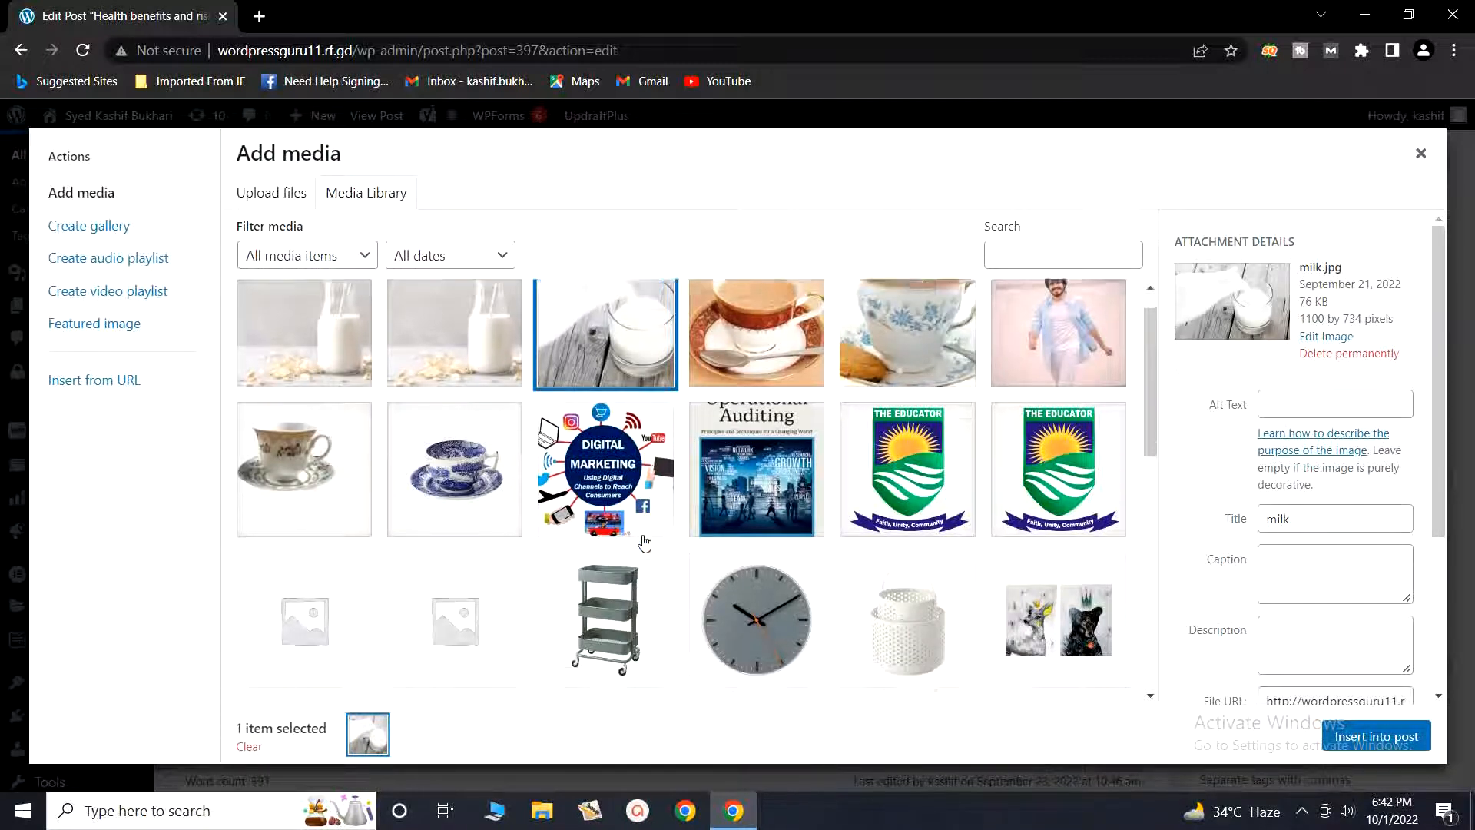
scroll(643, 543, down, 1)
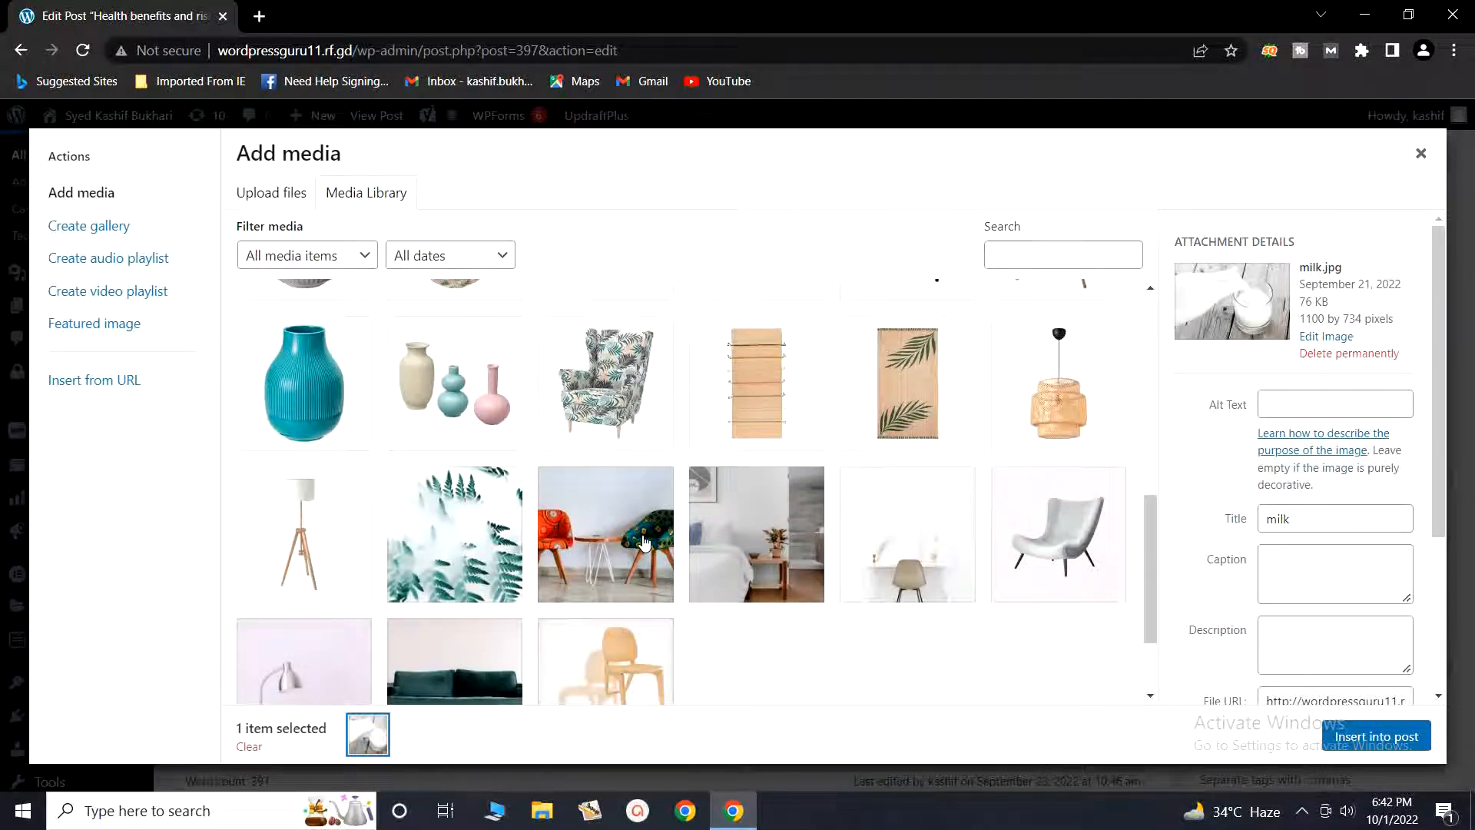
scroll(644, 543, up, 1)
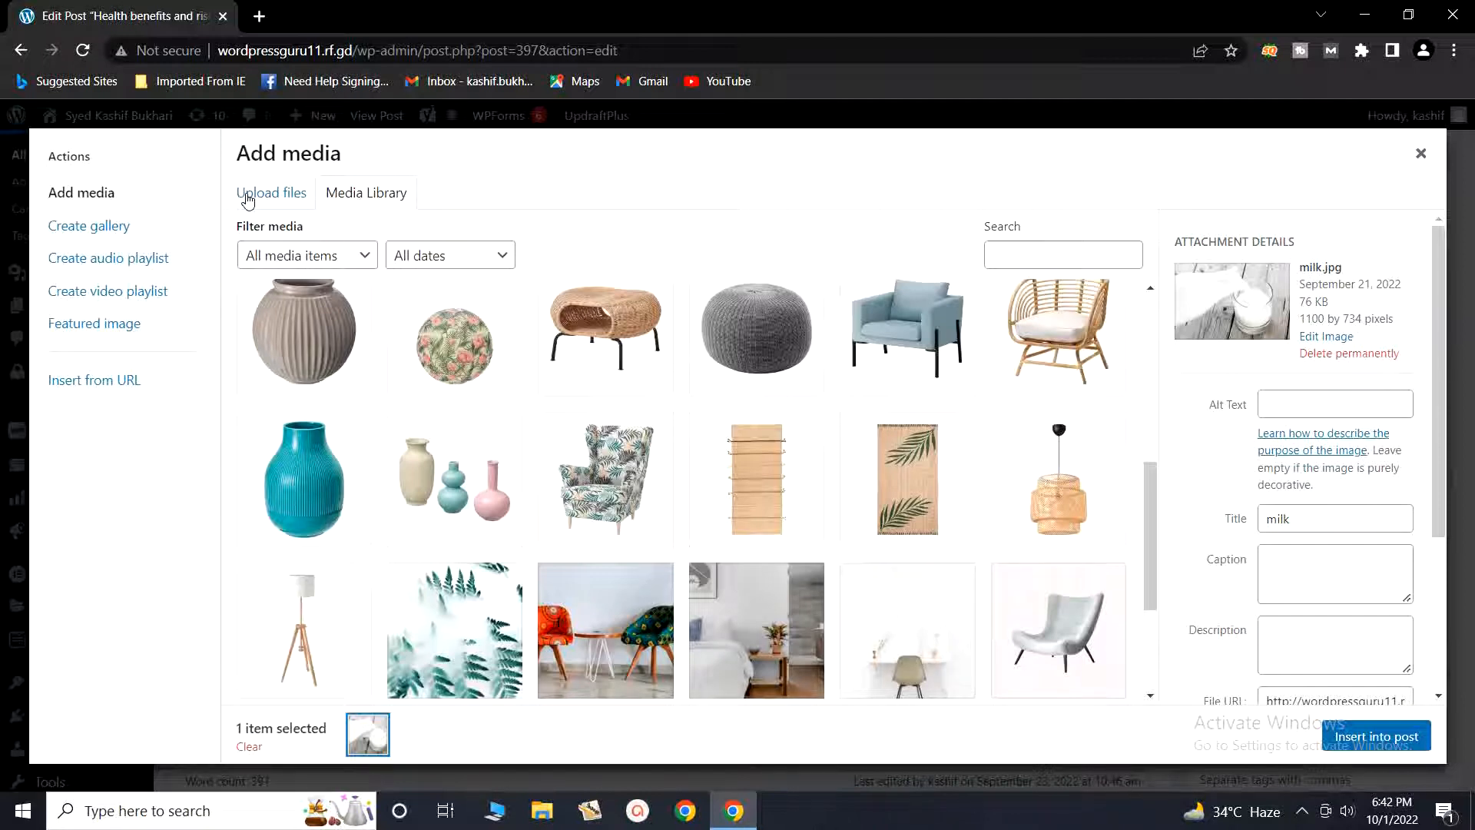
scroll(769, 571, up, 3)
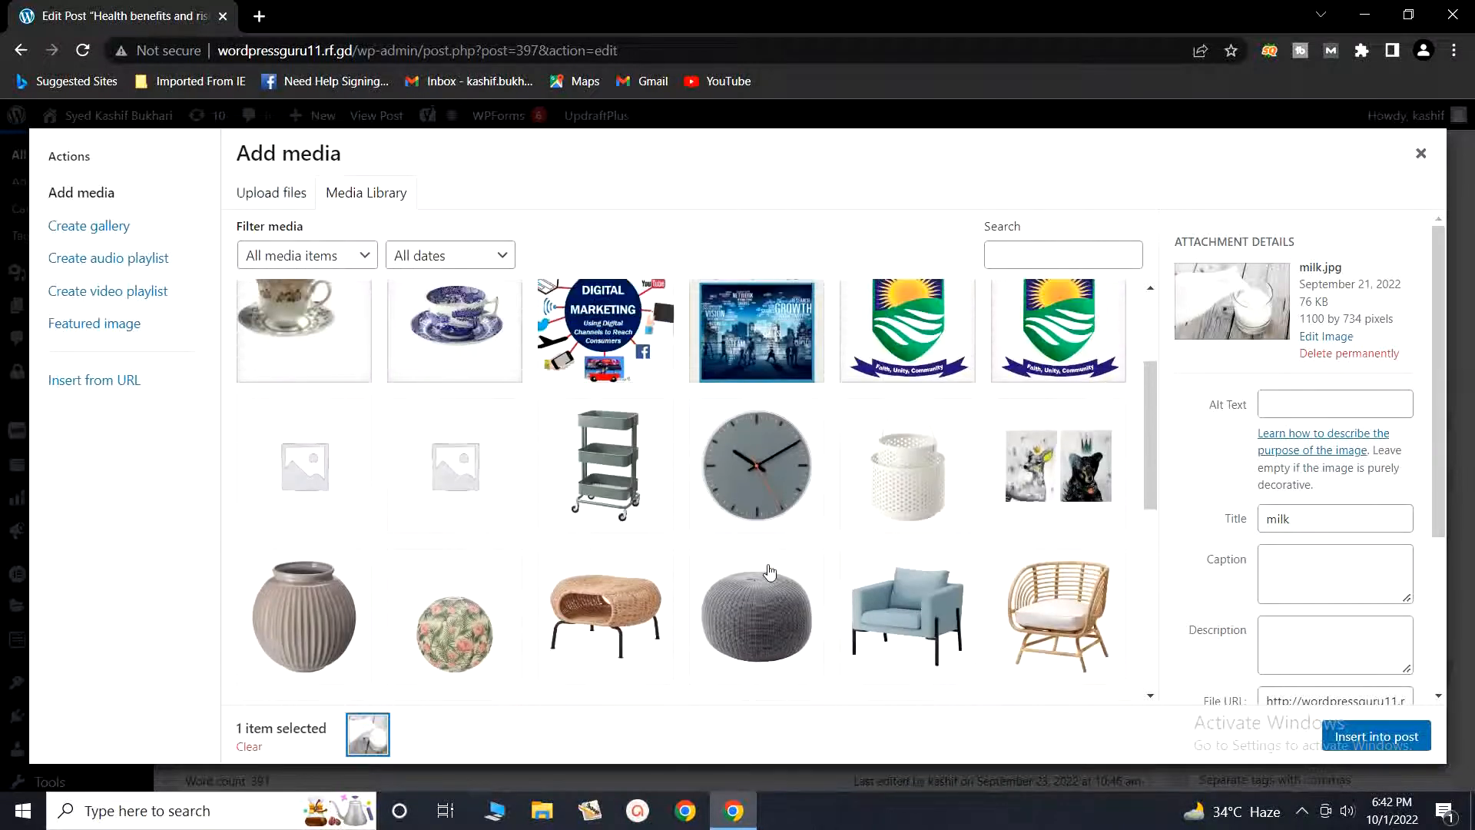
scroll(769, 572, up, 2)
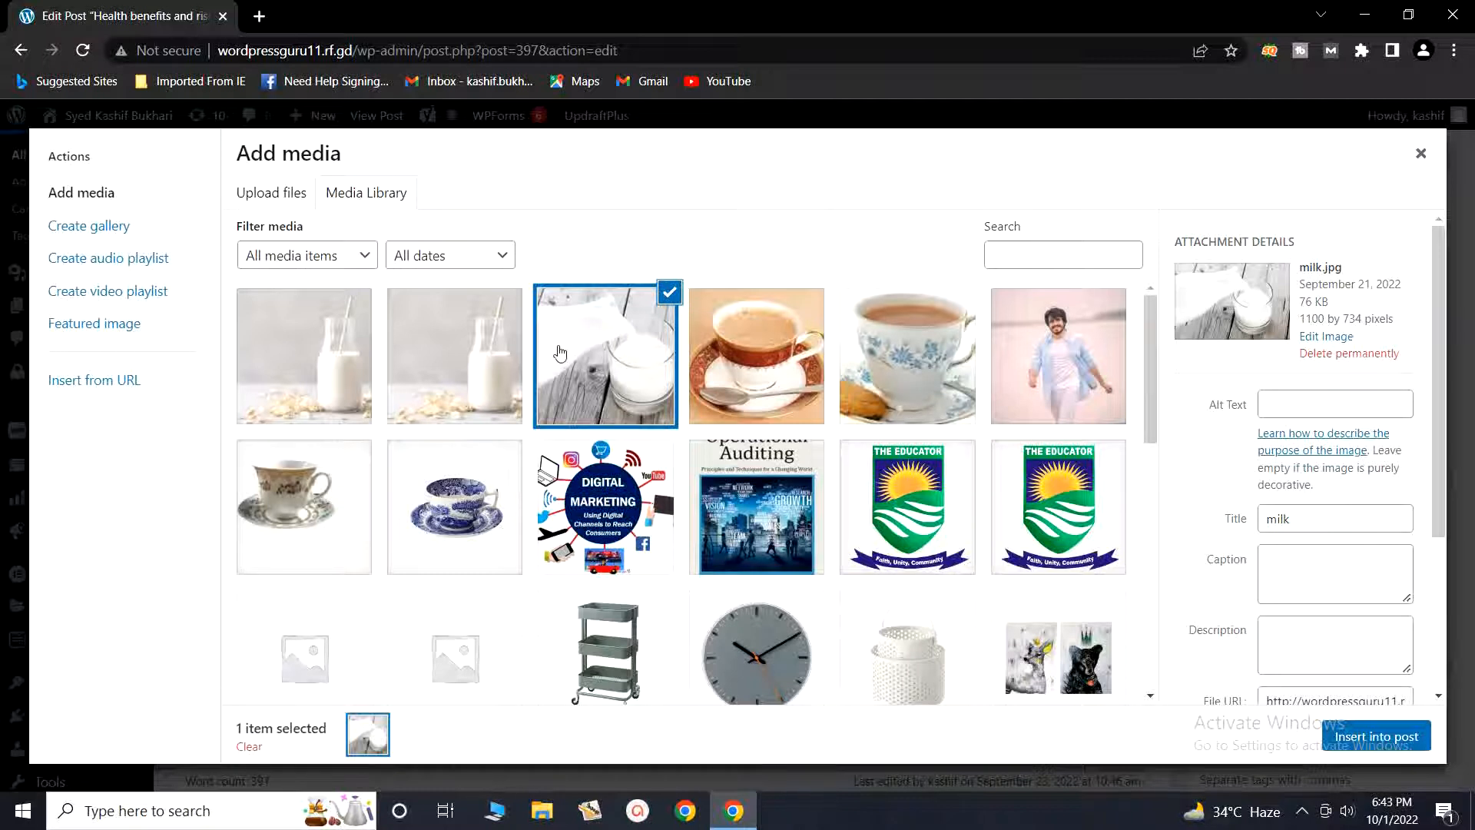
- Inspect the Alt Text field of the milk bottle image images.jpg, and close the media library without inserting it
click(485, 383)
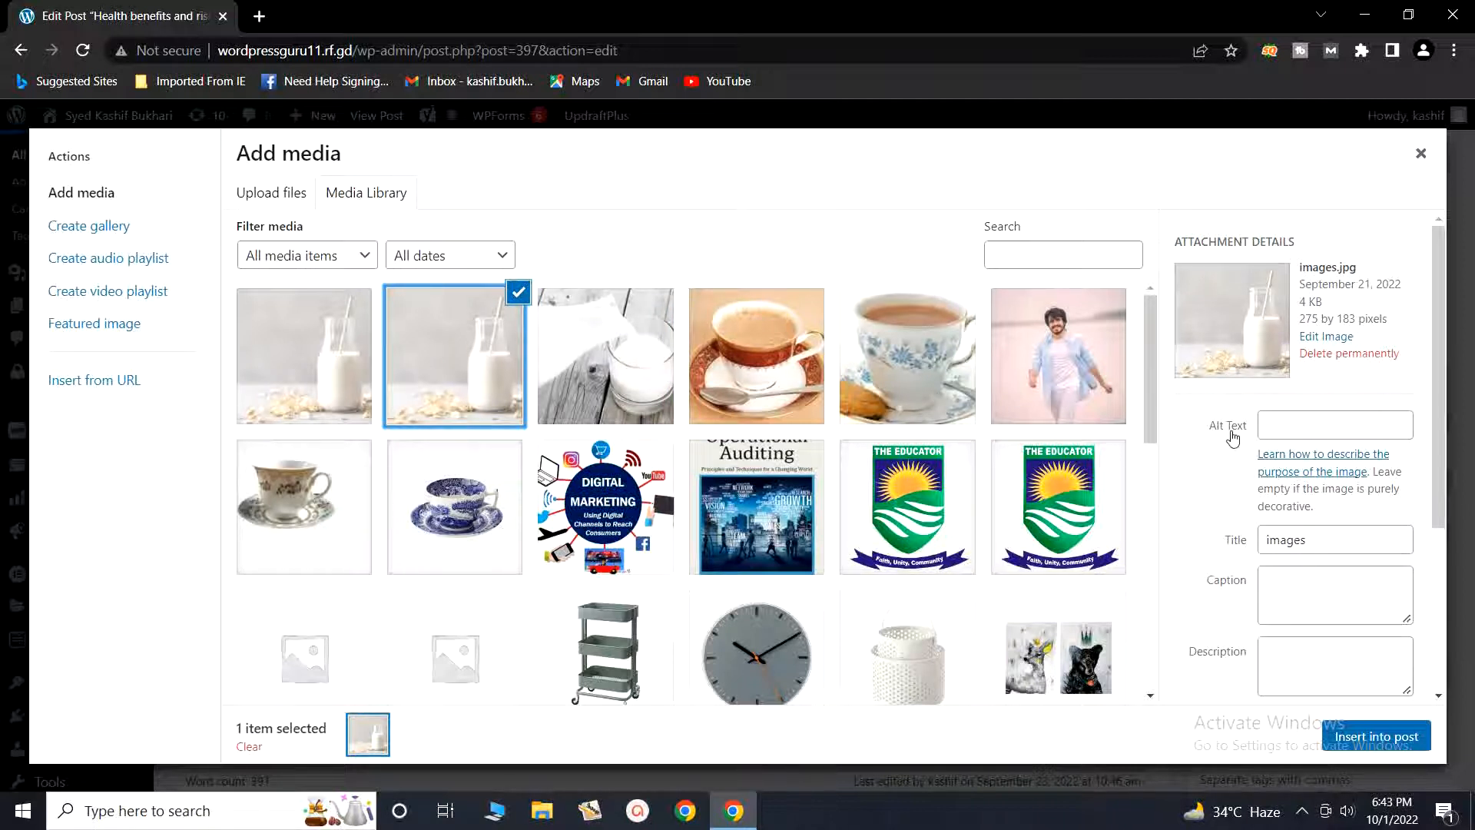
click(1280, 424)
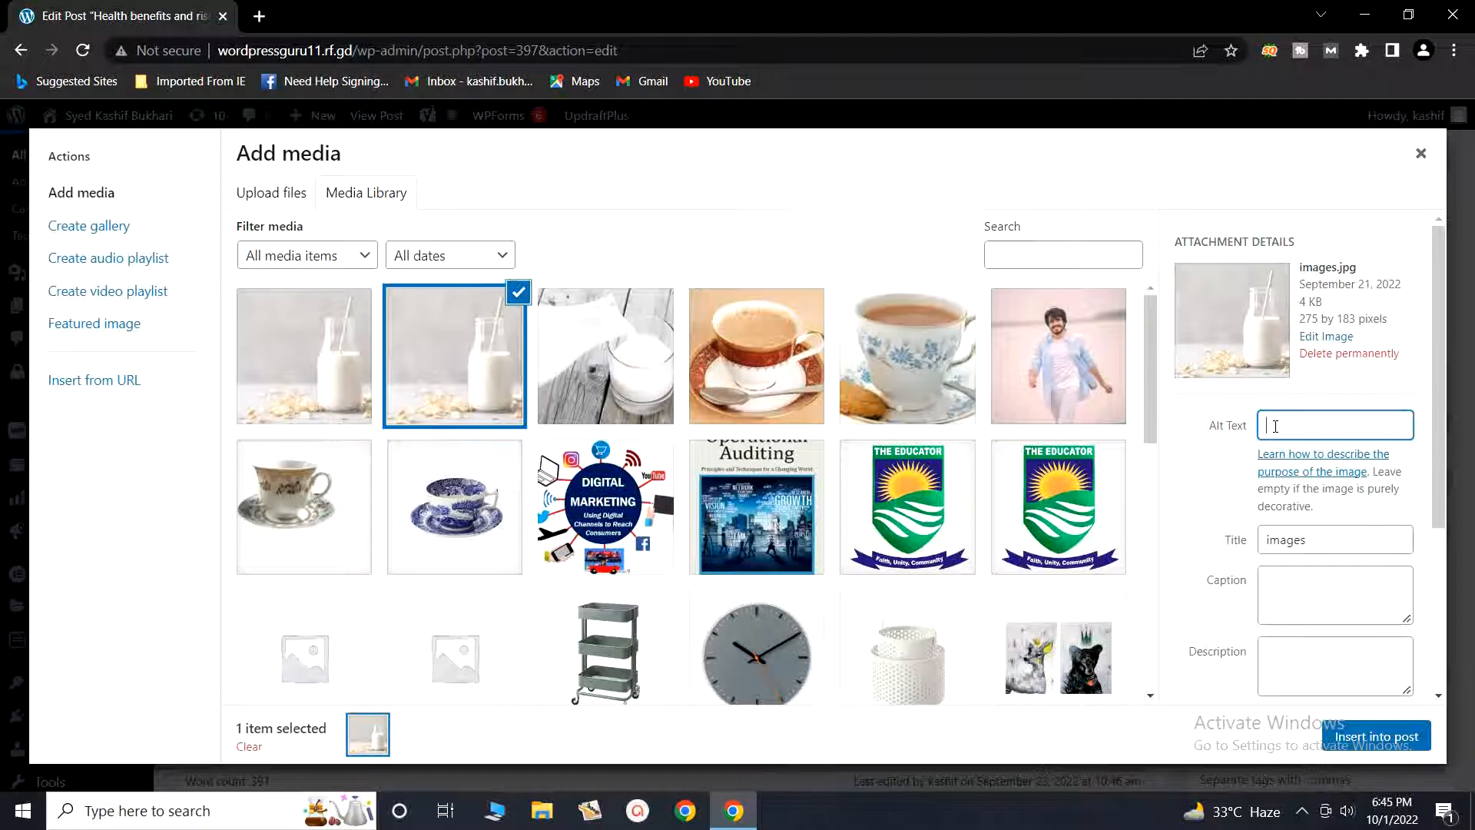
click(1421, 155)
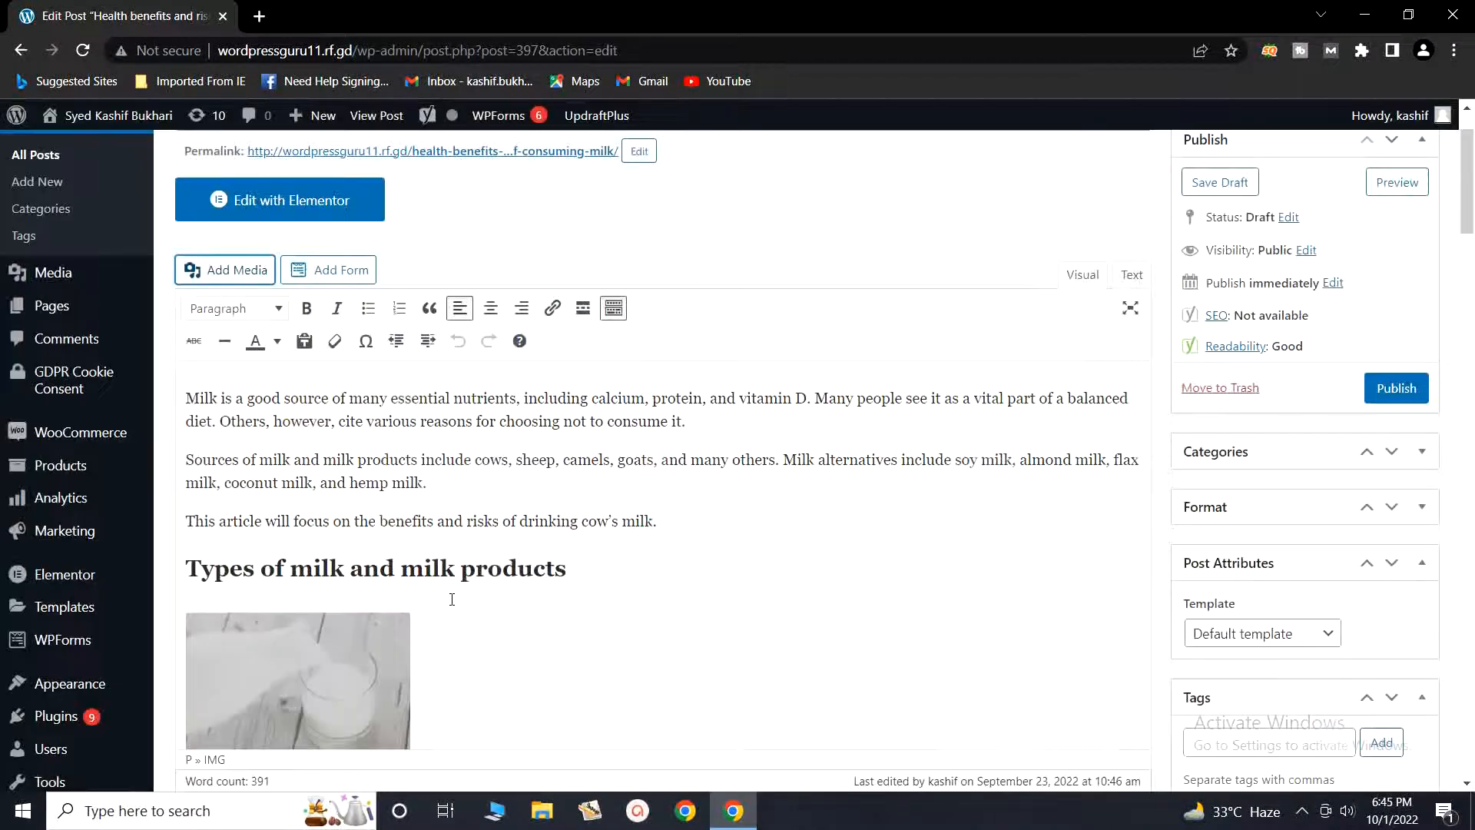
- Read the post body through the Nutrition section, checking its existing links, and return to the introduction
scroll(452, 599, down, 6)
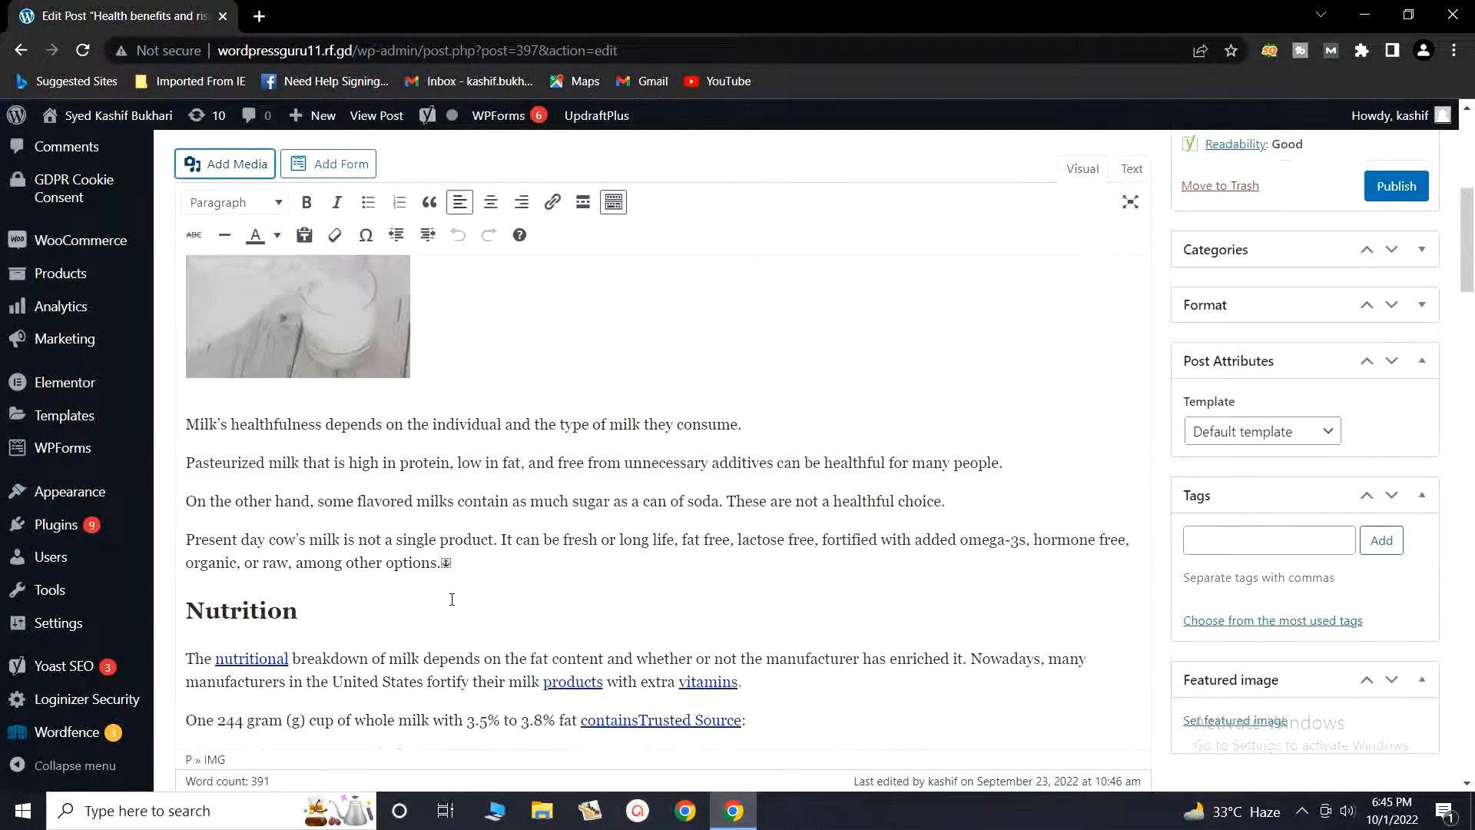
scroll(458, 598, down, 1)
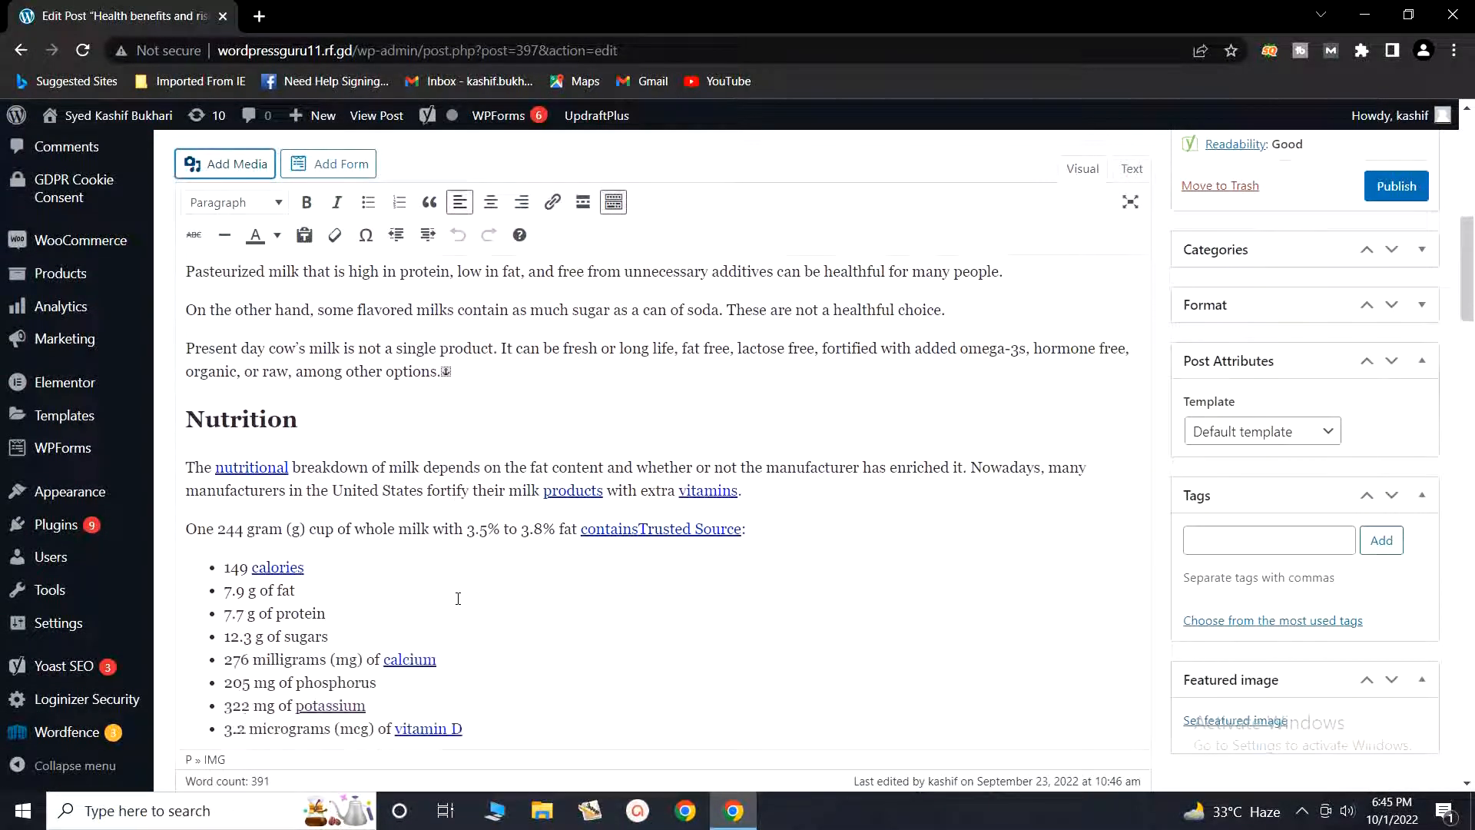
scroll(458, 598, down, 1)
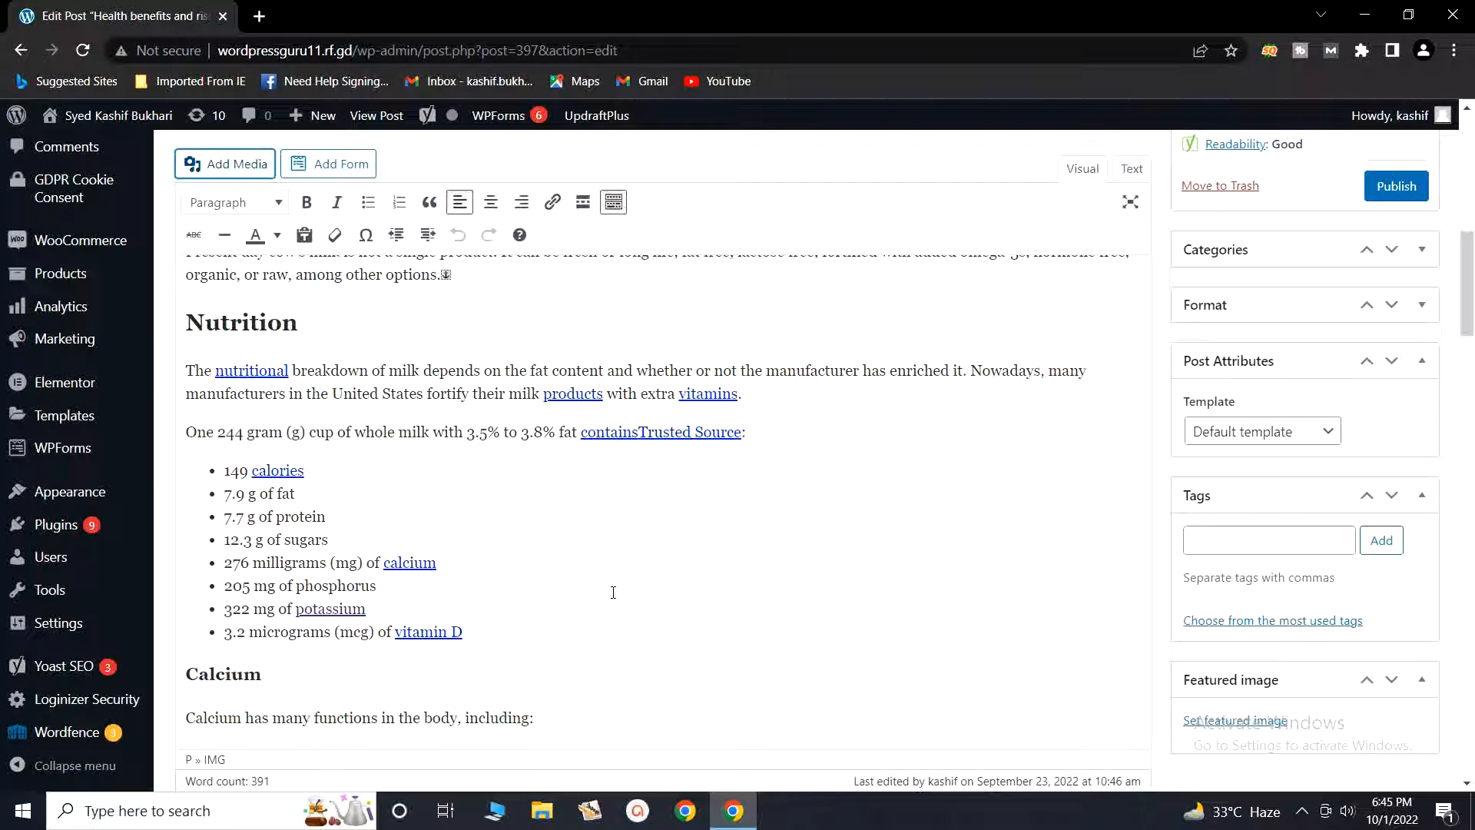
scroll(613, 592, up, 4)
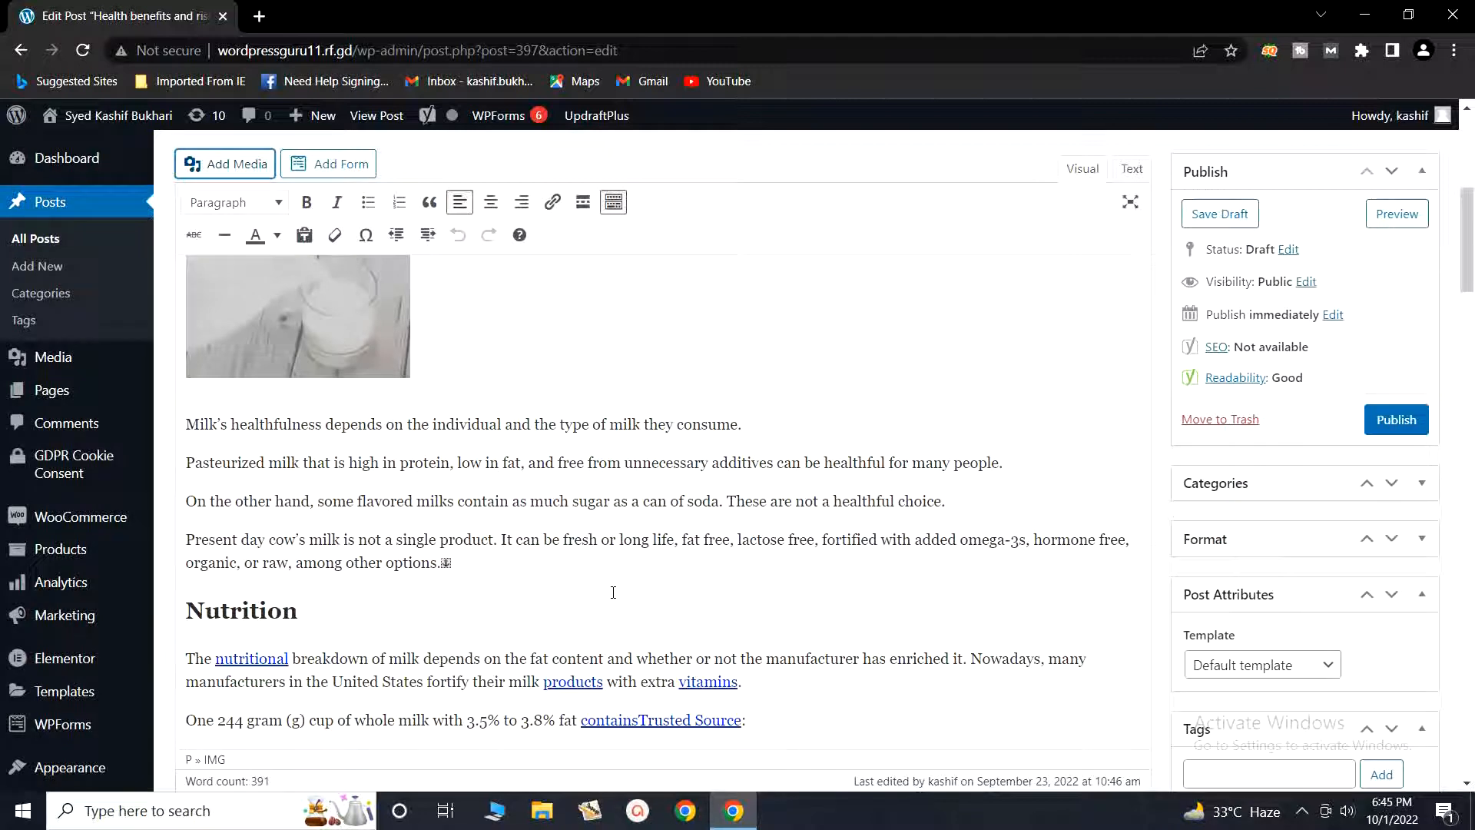
scroll(613, 592, up, 5)
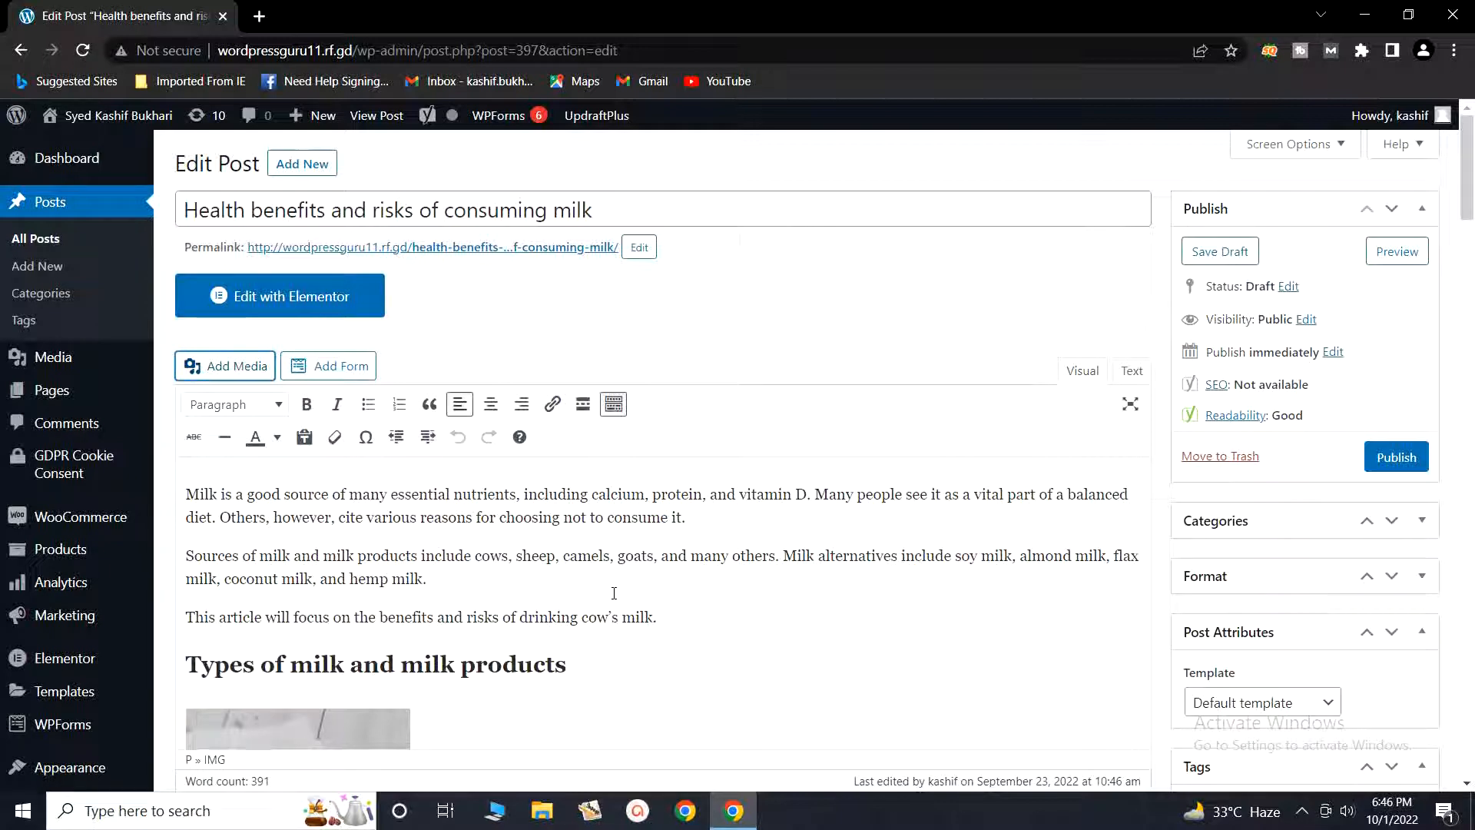
scroll(614, 593, down, 1)
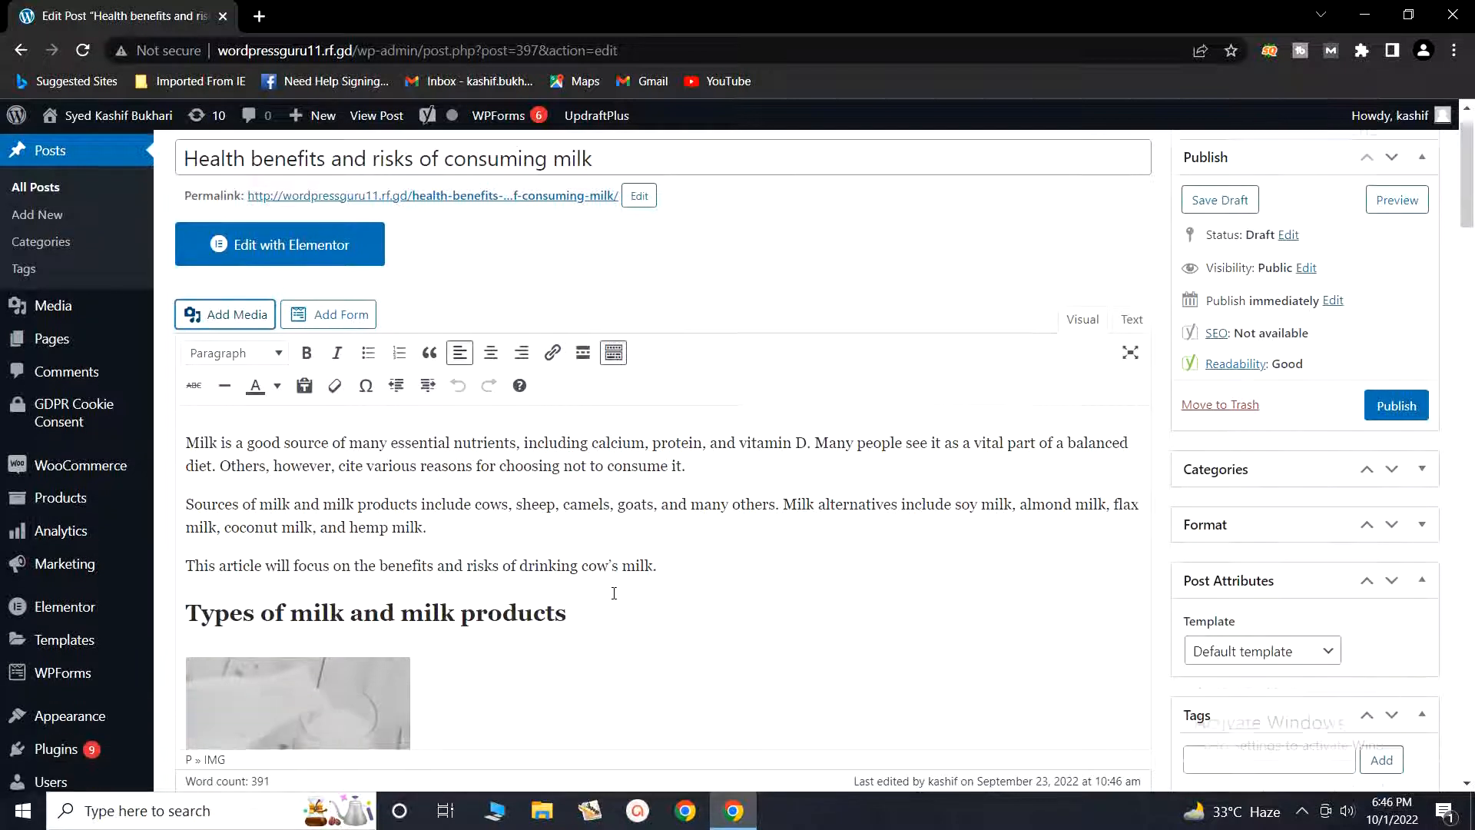
click(332, 460)
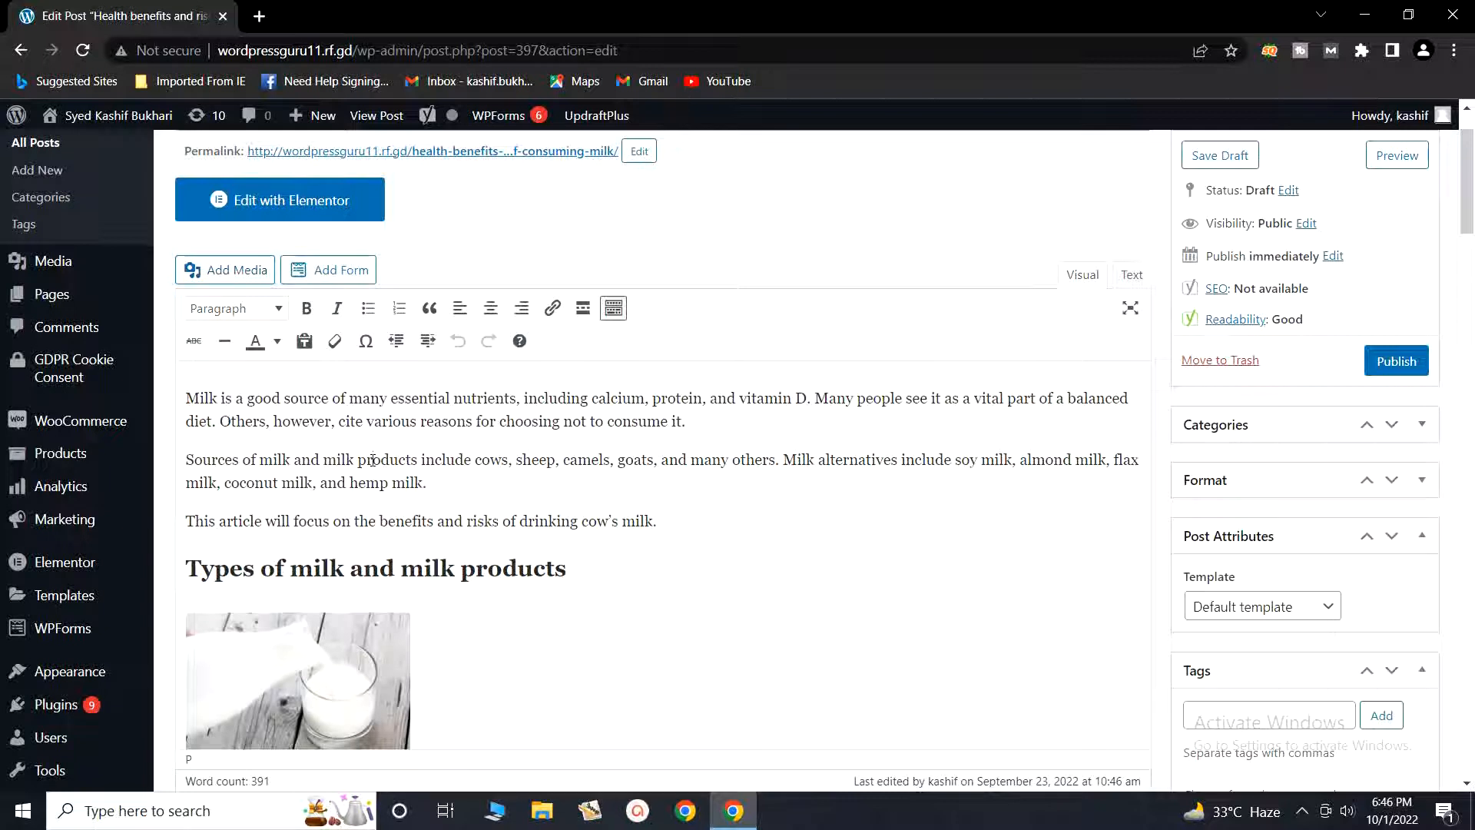
drag(324, 461, 417, 461)
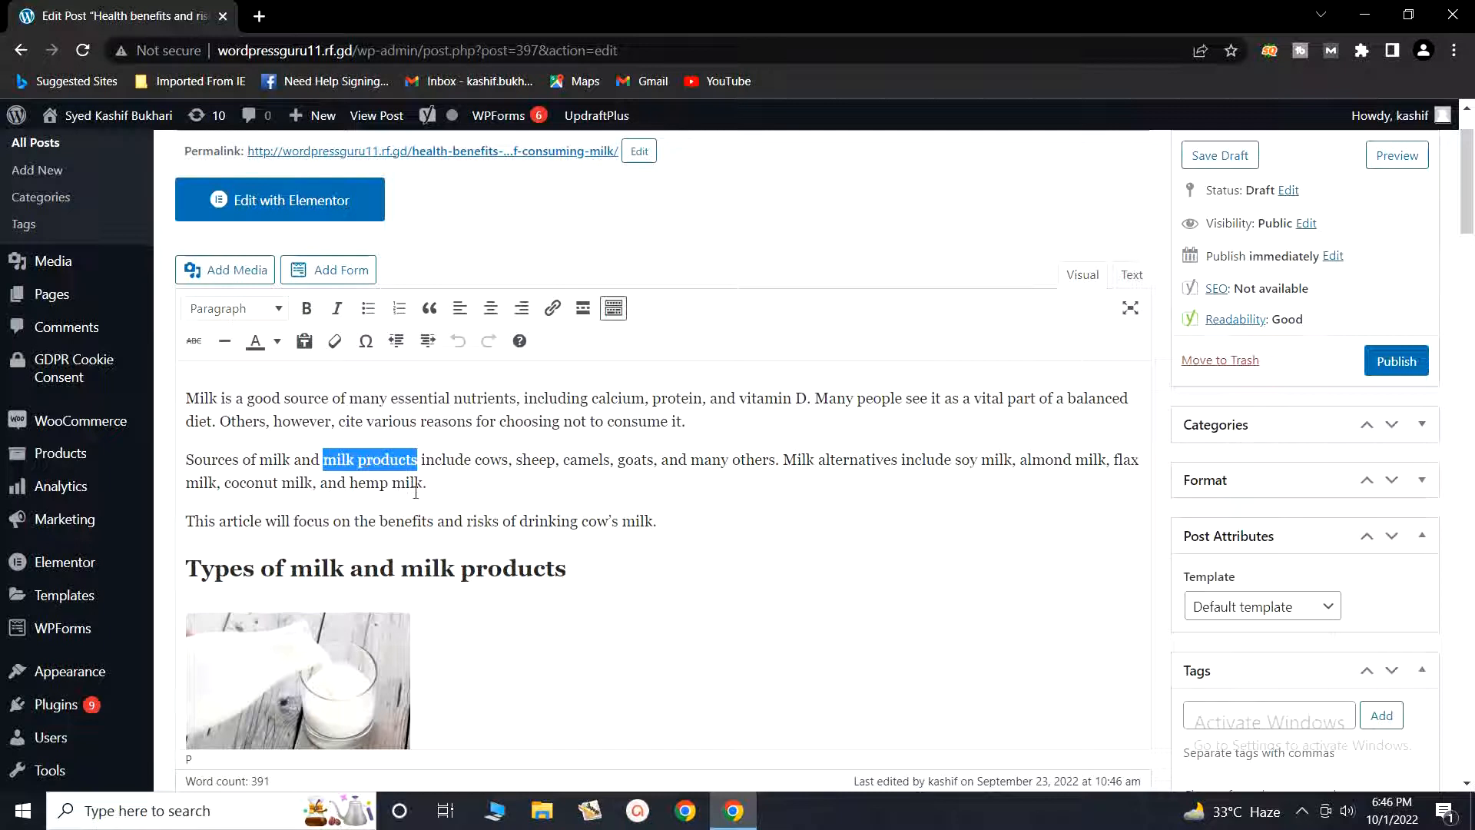
click(445, 520)
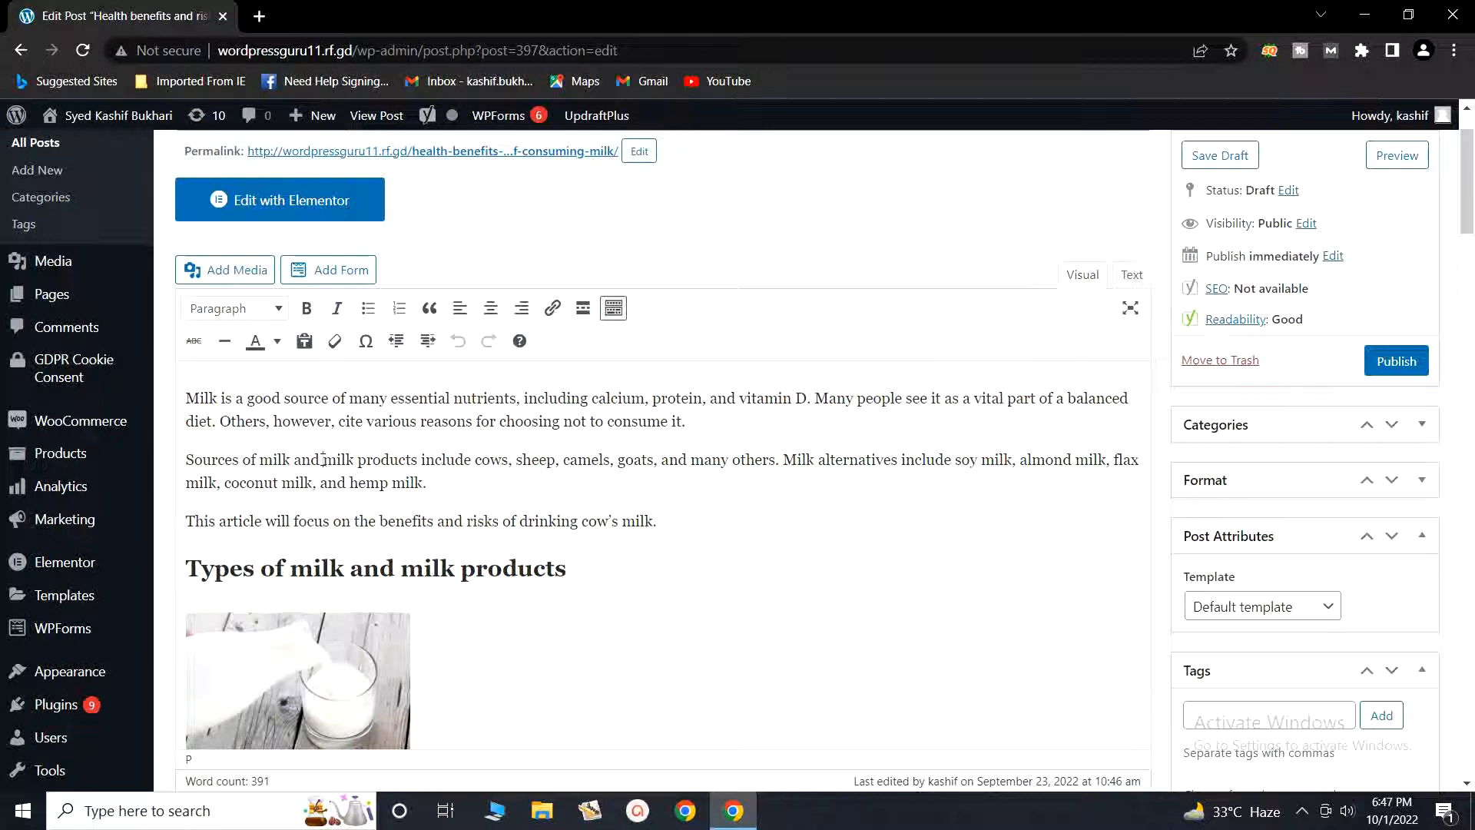
- Link "milk products" in the second introduction paragraph to wordpressguru11.rf.gd/wp-admin/post.php?post=397&action=edit, and check the link's target
drag(324, 460, 418, 456)
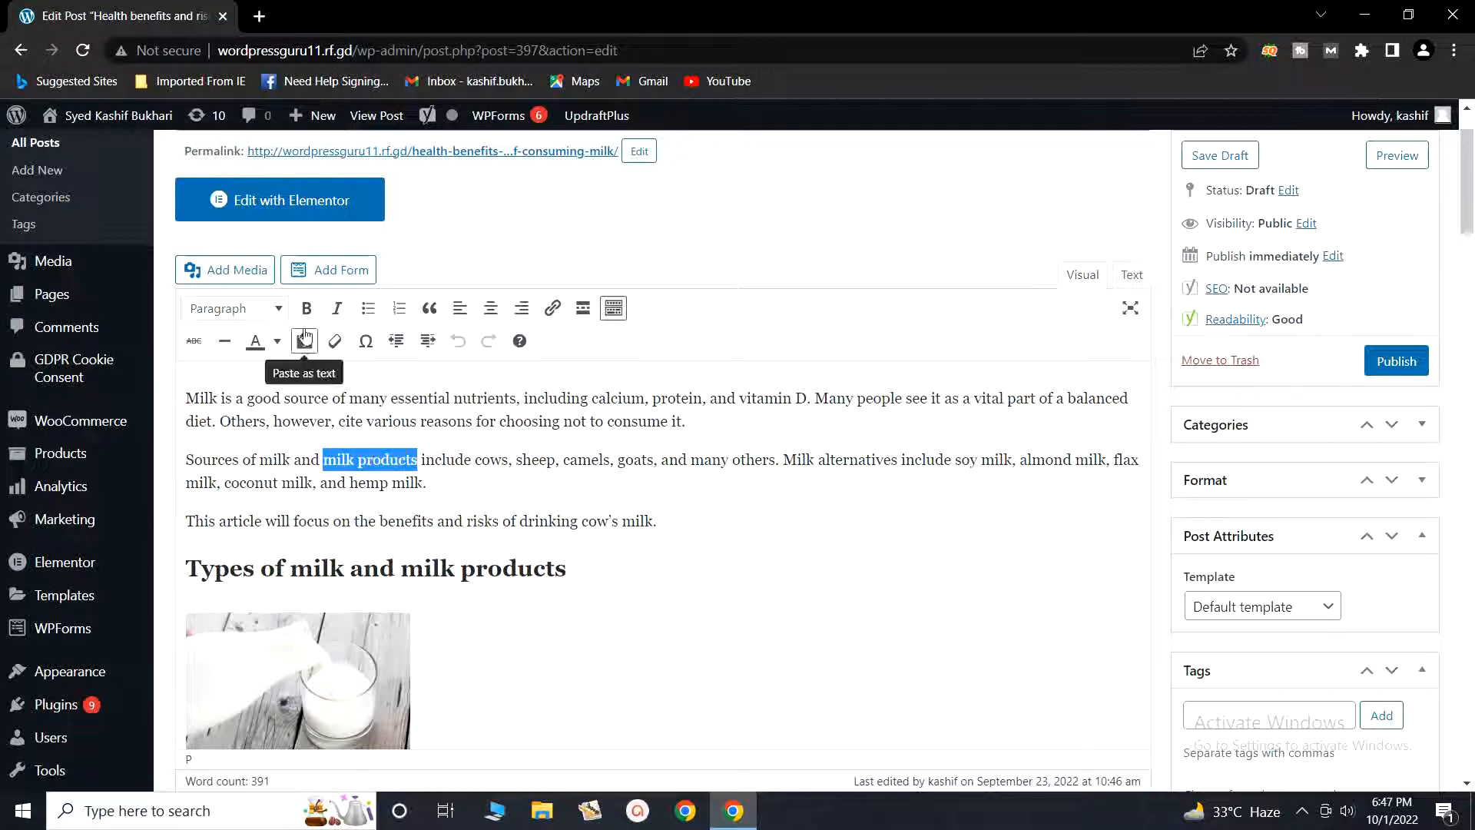
click(553, 309)
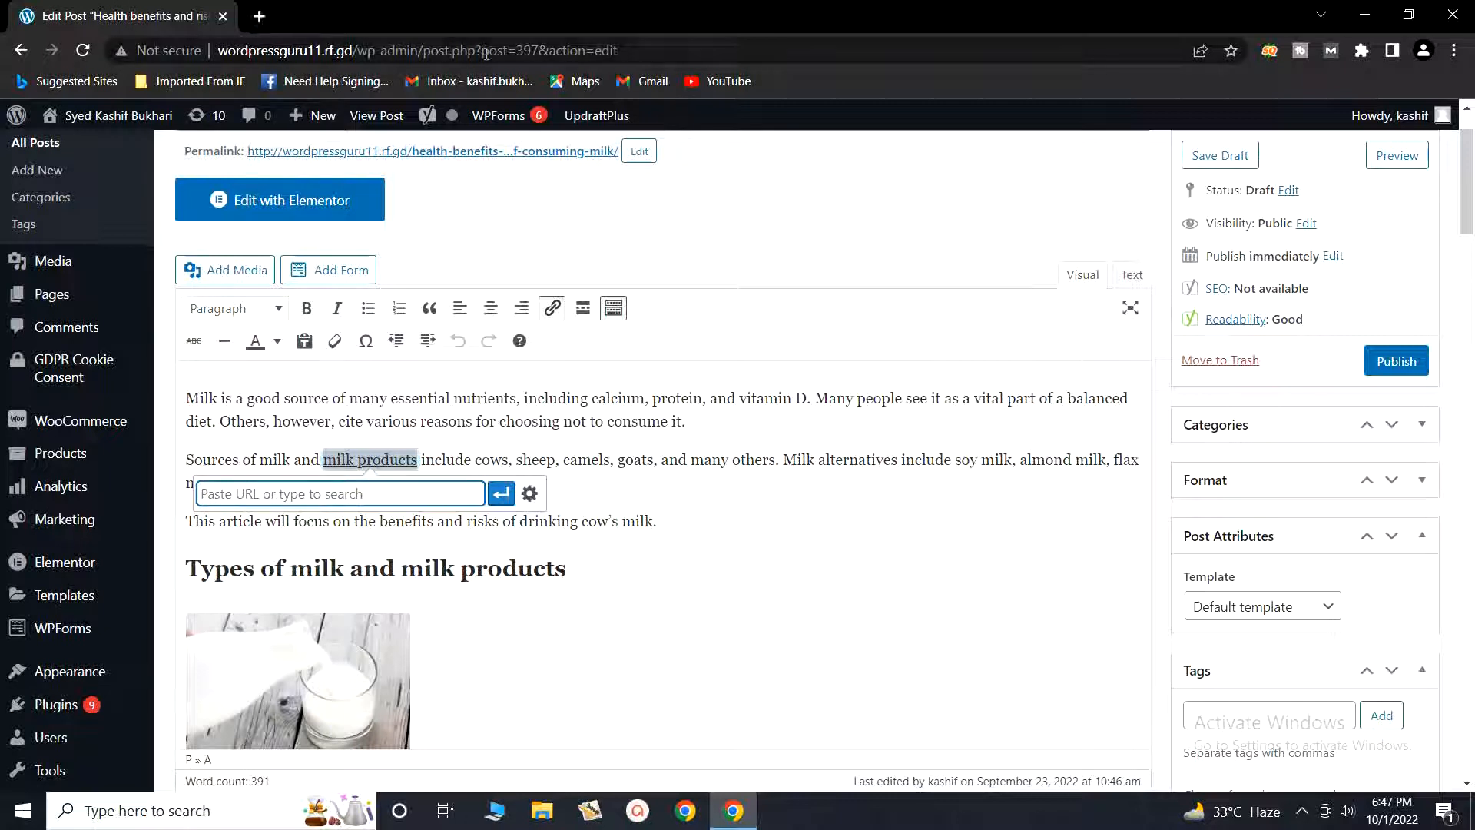
click(600, 50)
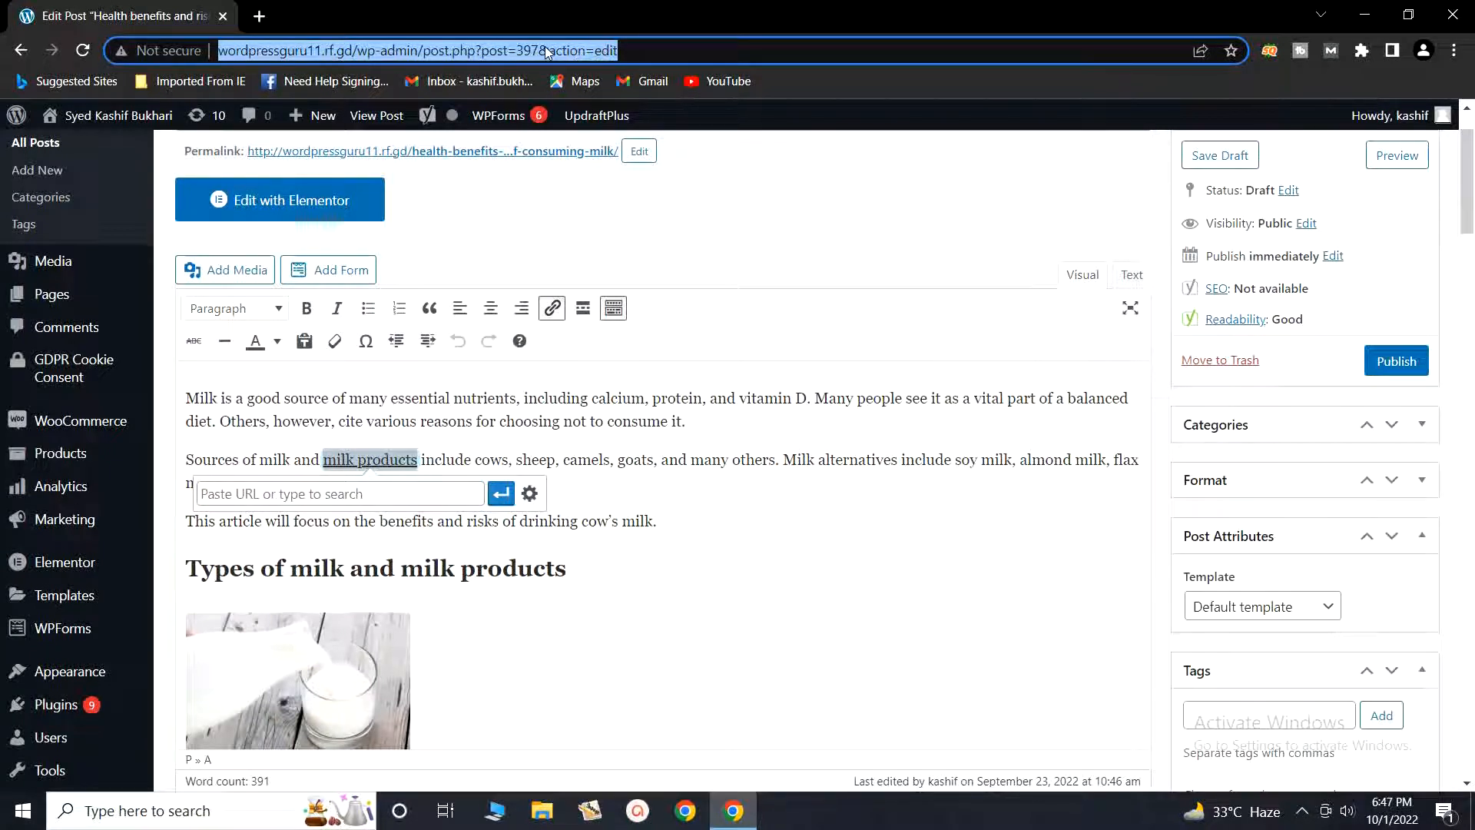
click(414, 494)
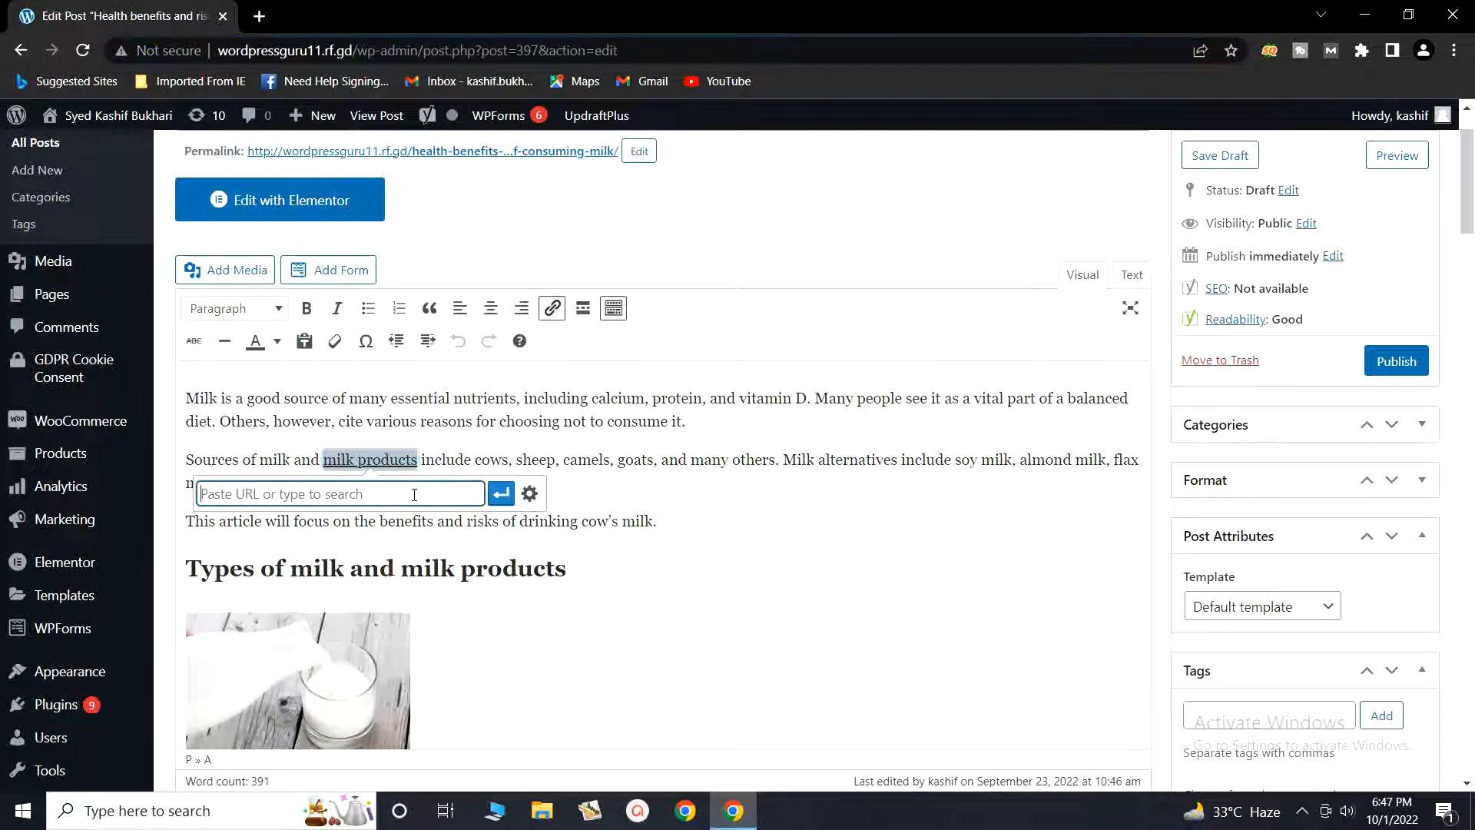
key(ctrl+v)
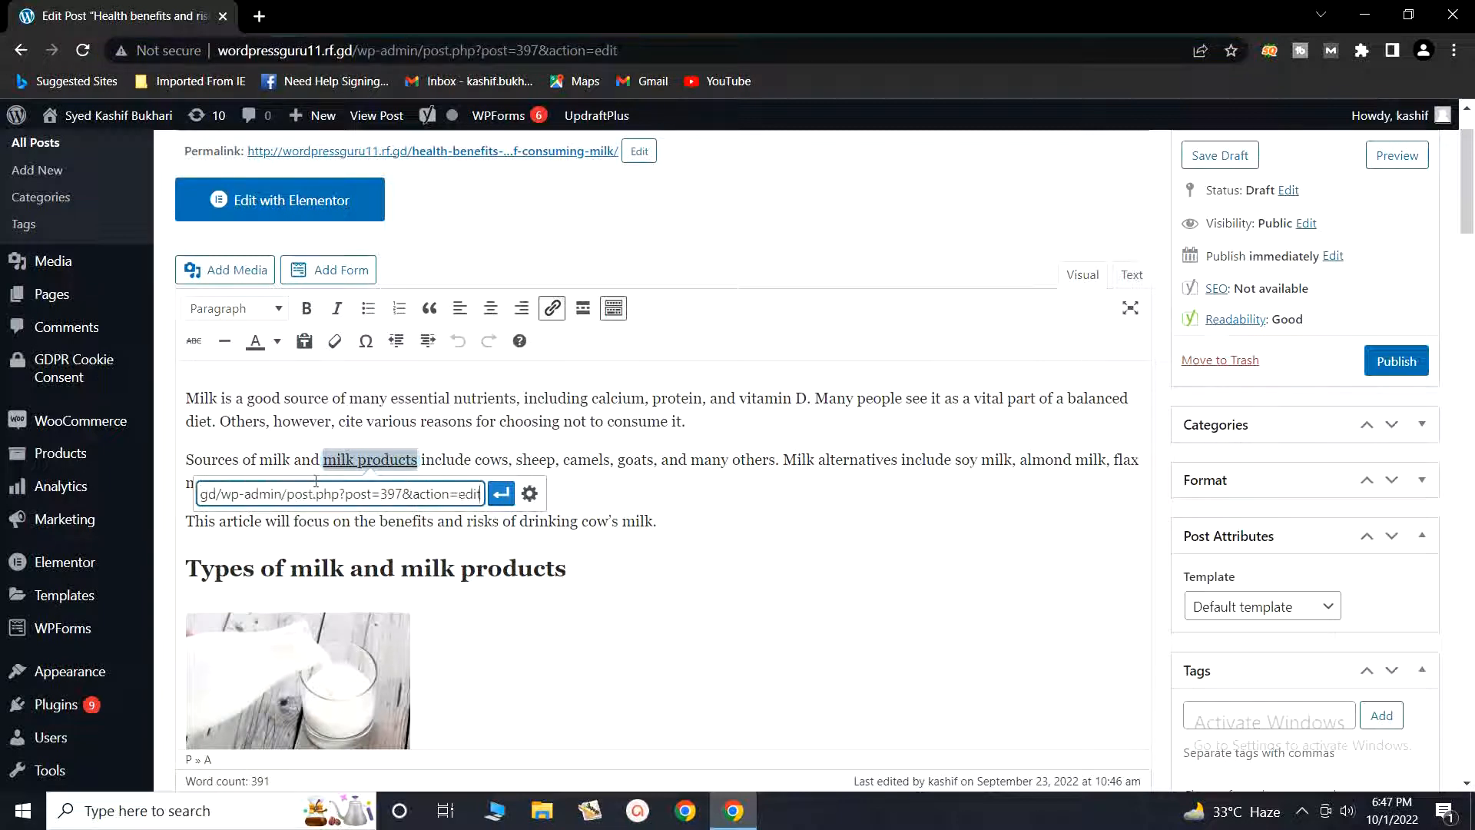
click(503, 498)
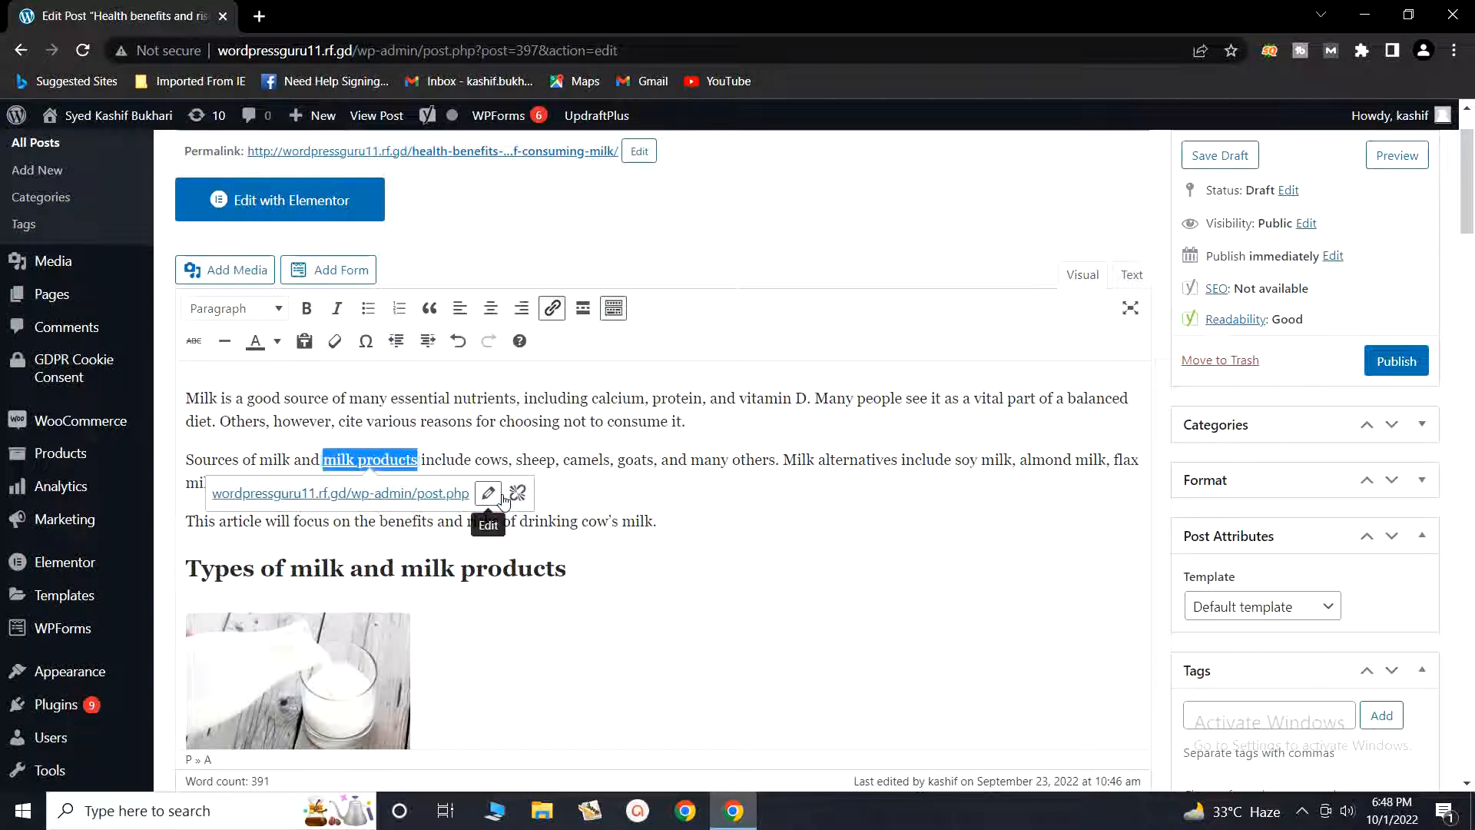
click(564, 460)
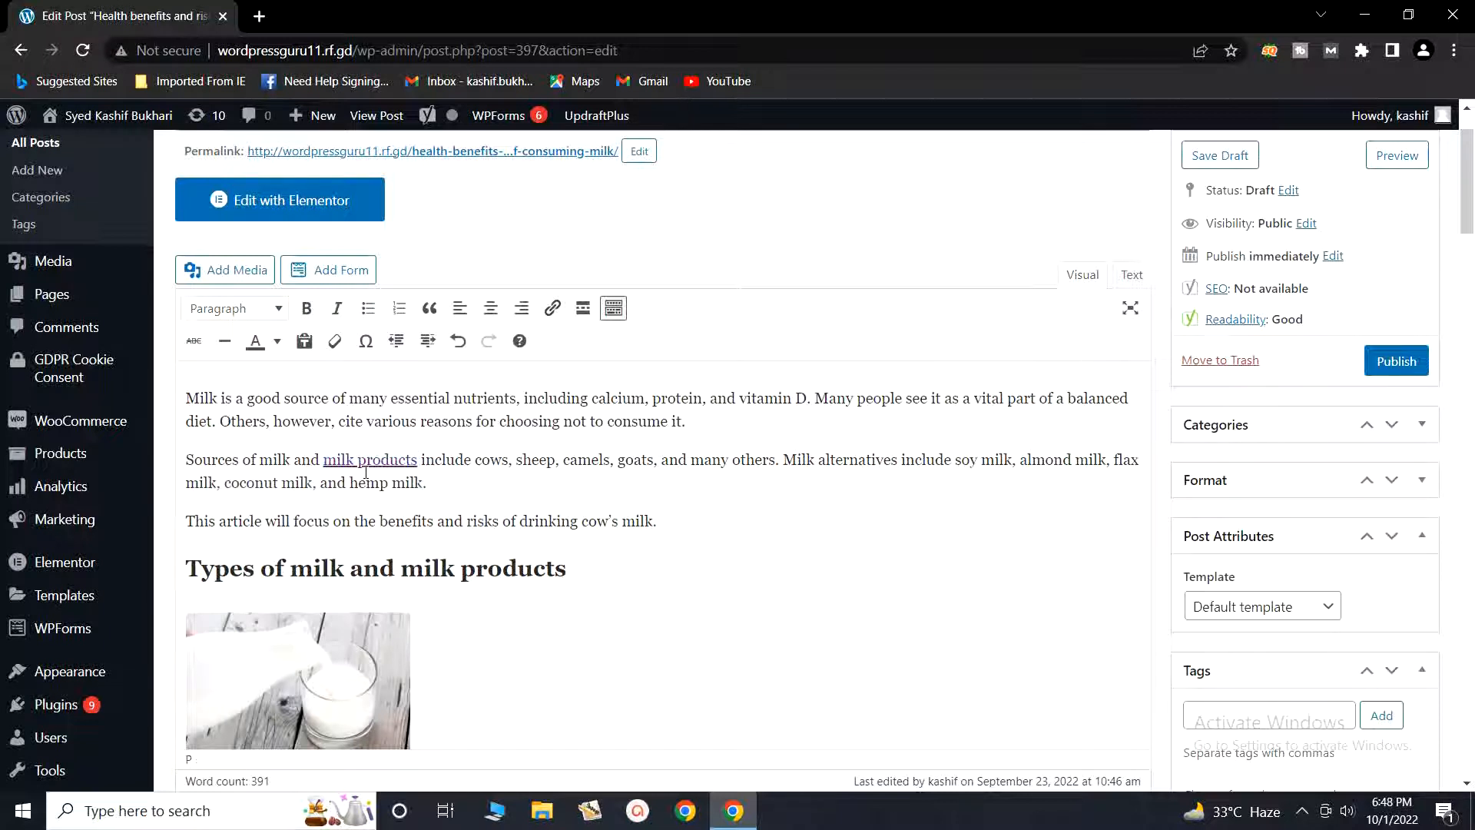
drag(324, 460, 366, 460)
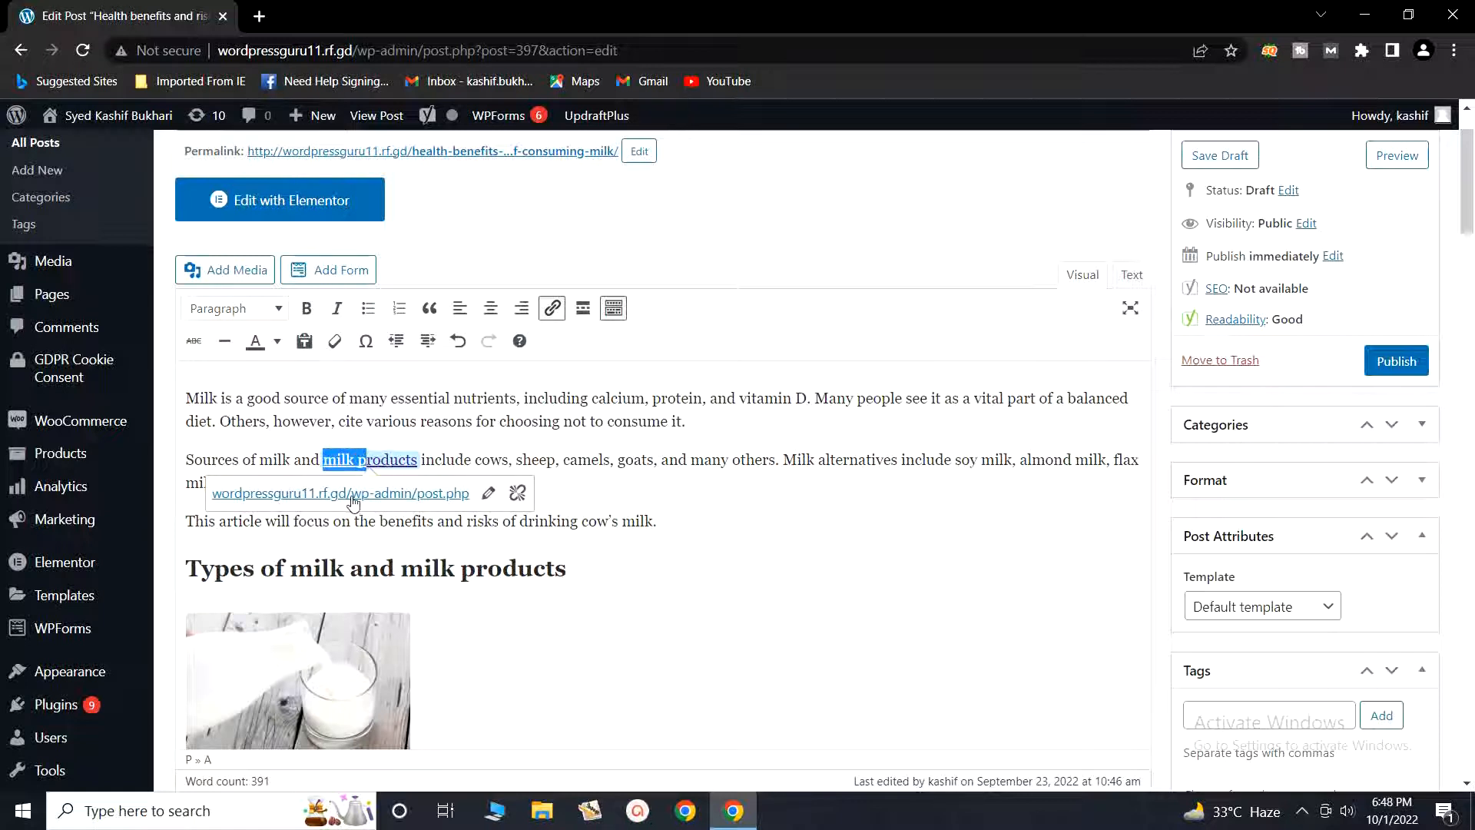
click(556, 455)
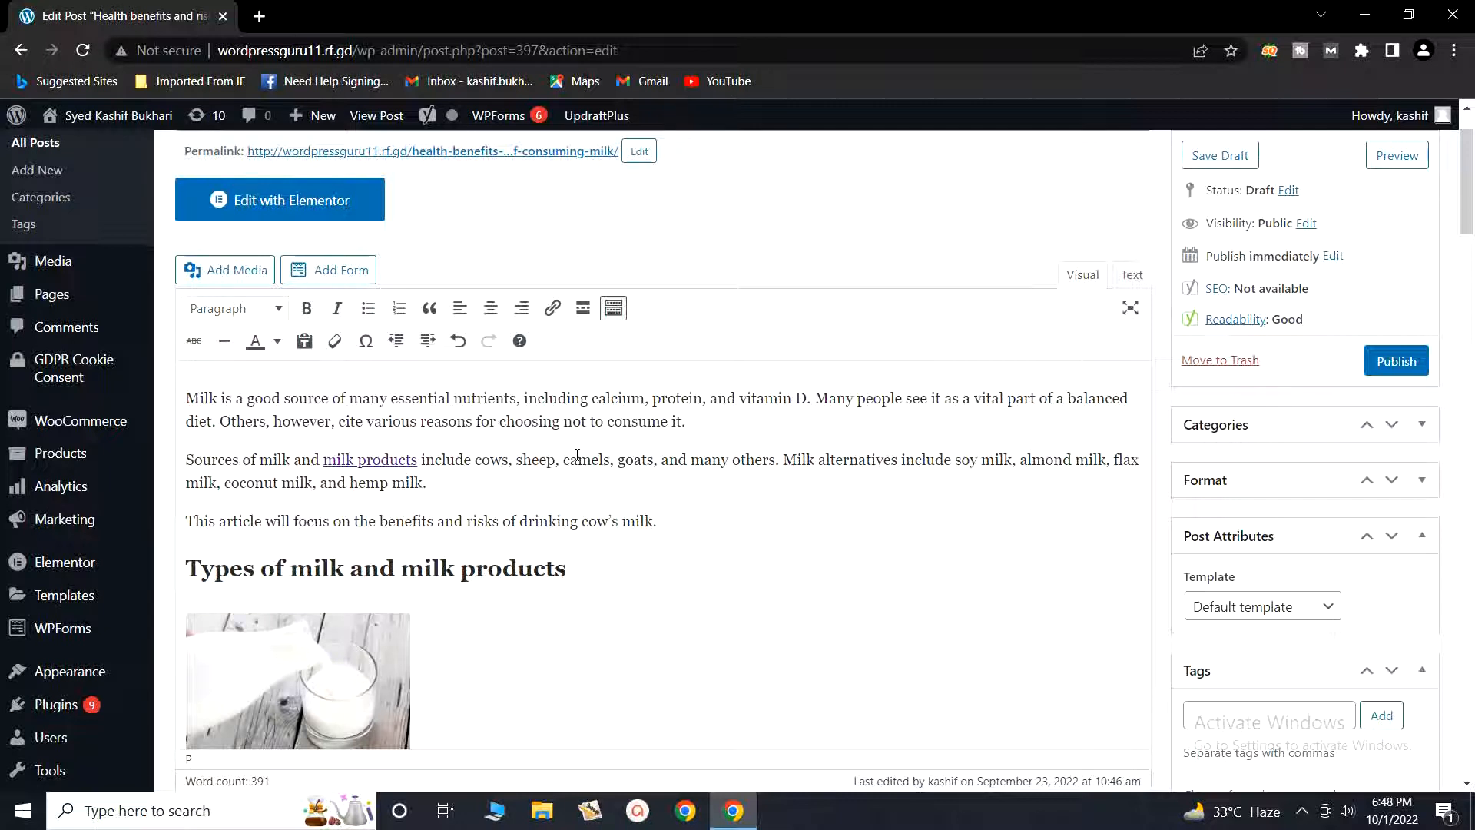
- Review the post's title and the milk image under the "Types of milk and milk products" heading
scroll(577, 455, up, 1)
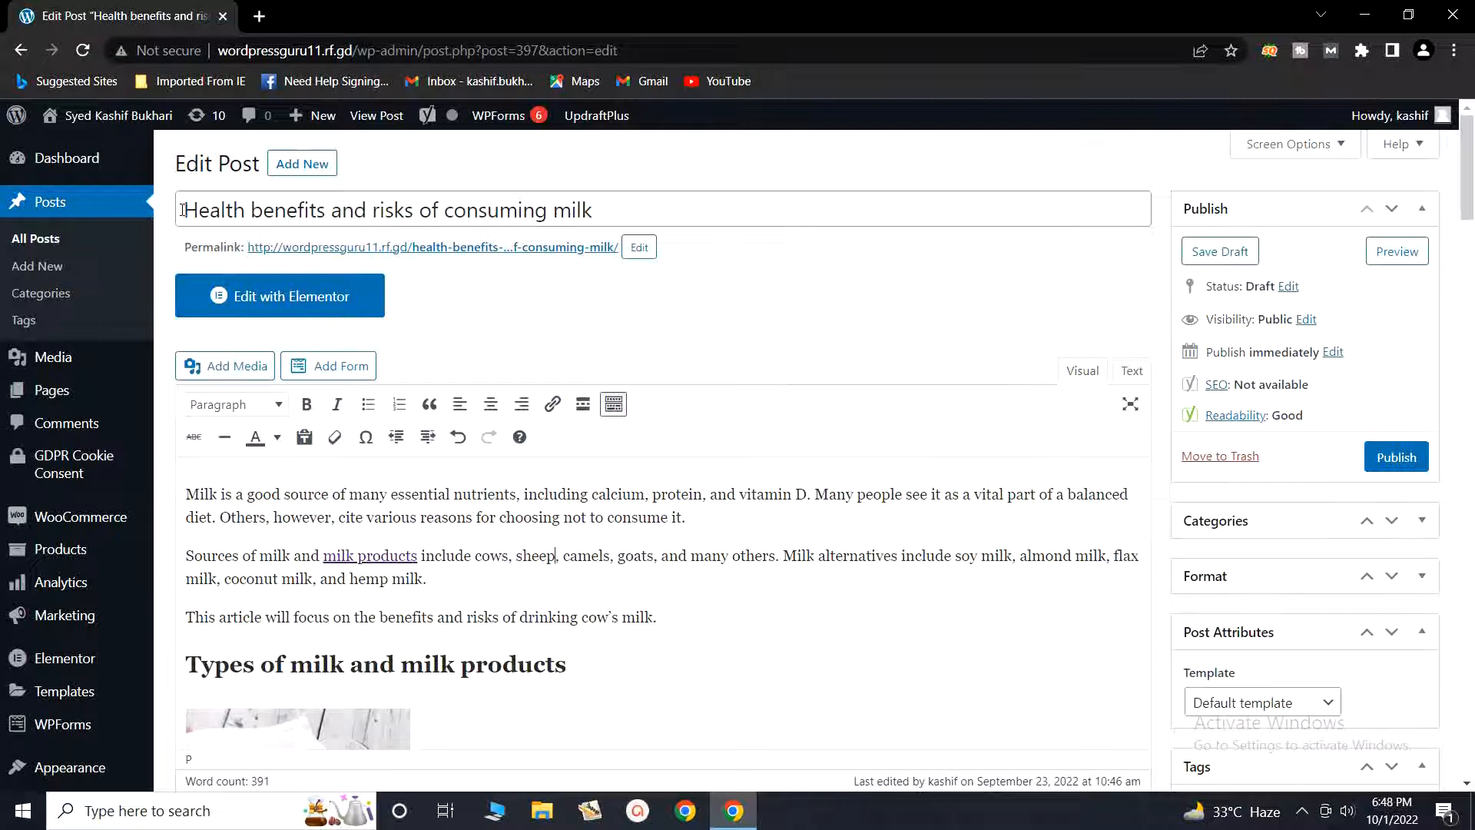
drag(183, 210, 618, 202)
click(628, 173)
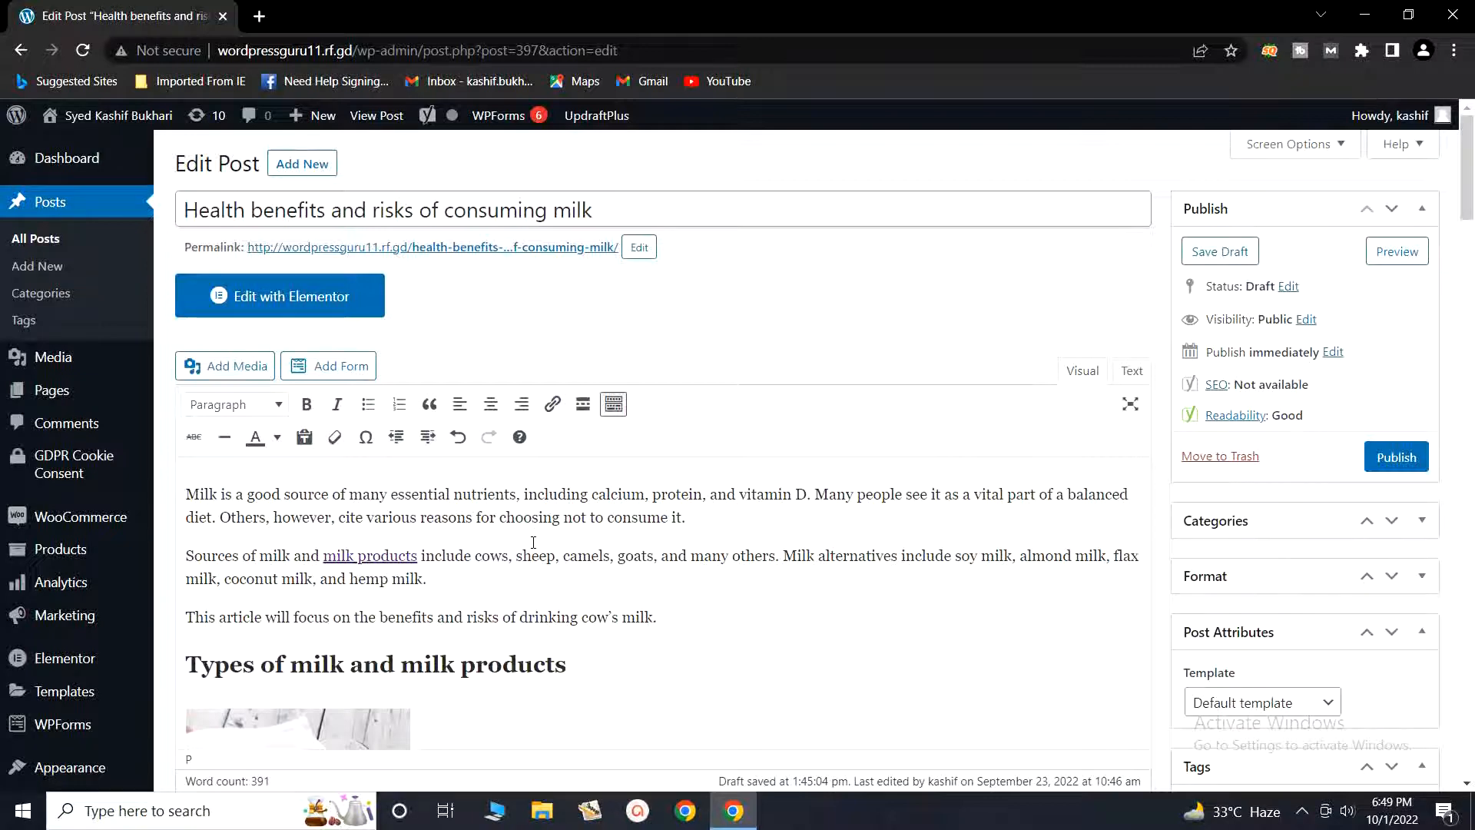
scroll(533, 542, down, 3)
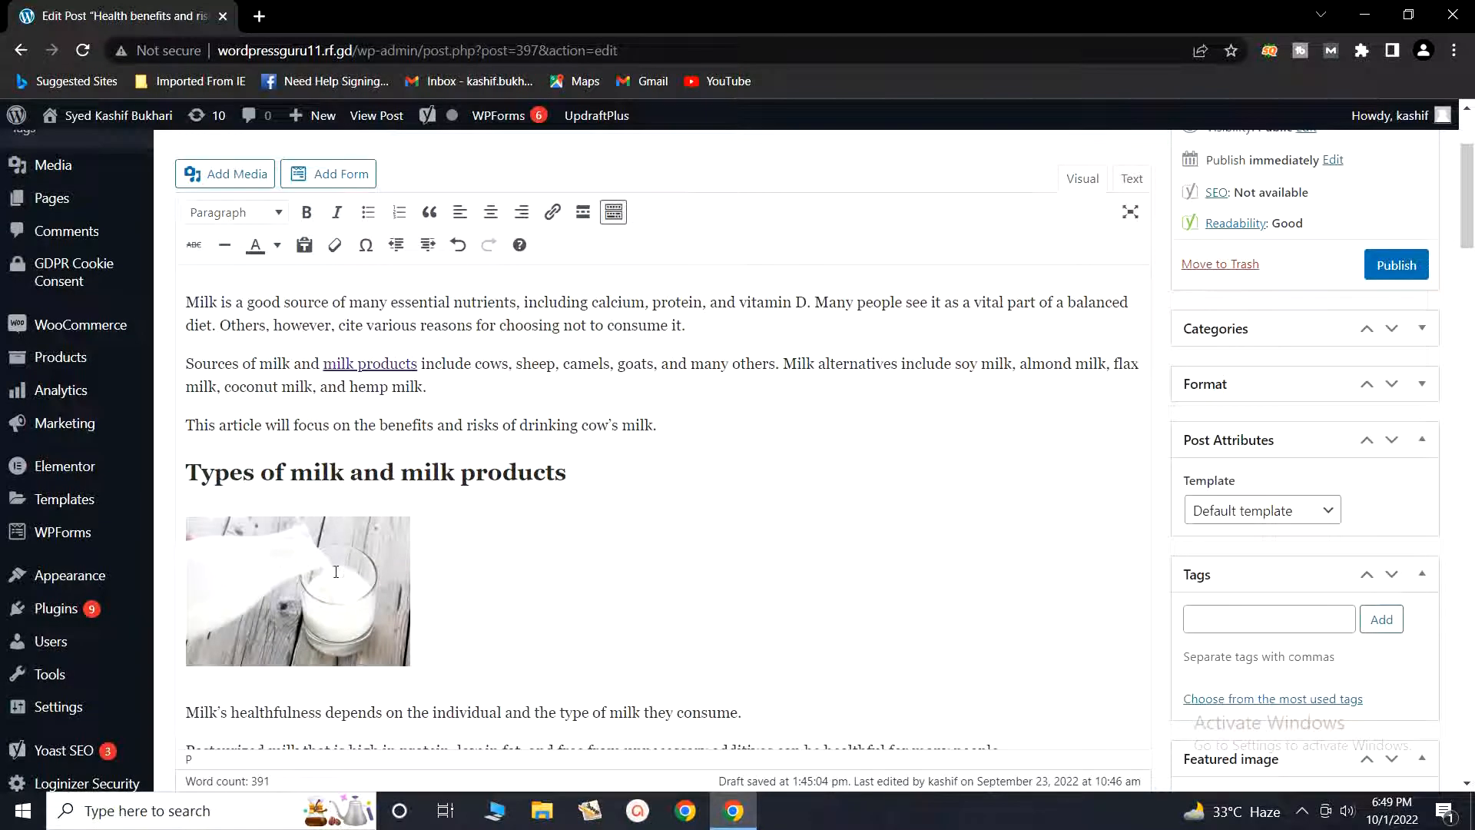
click(346, 576)
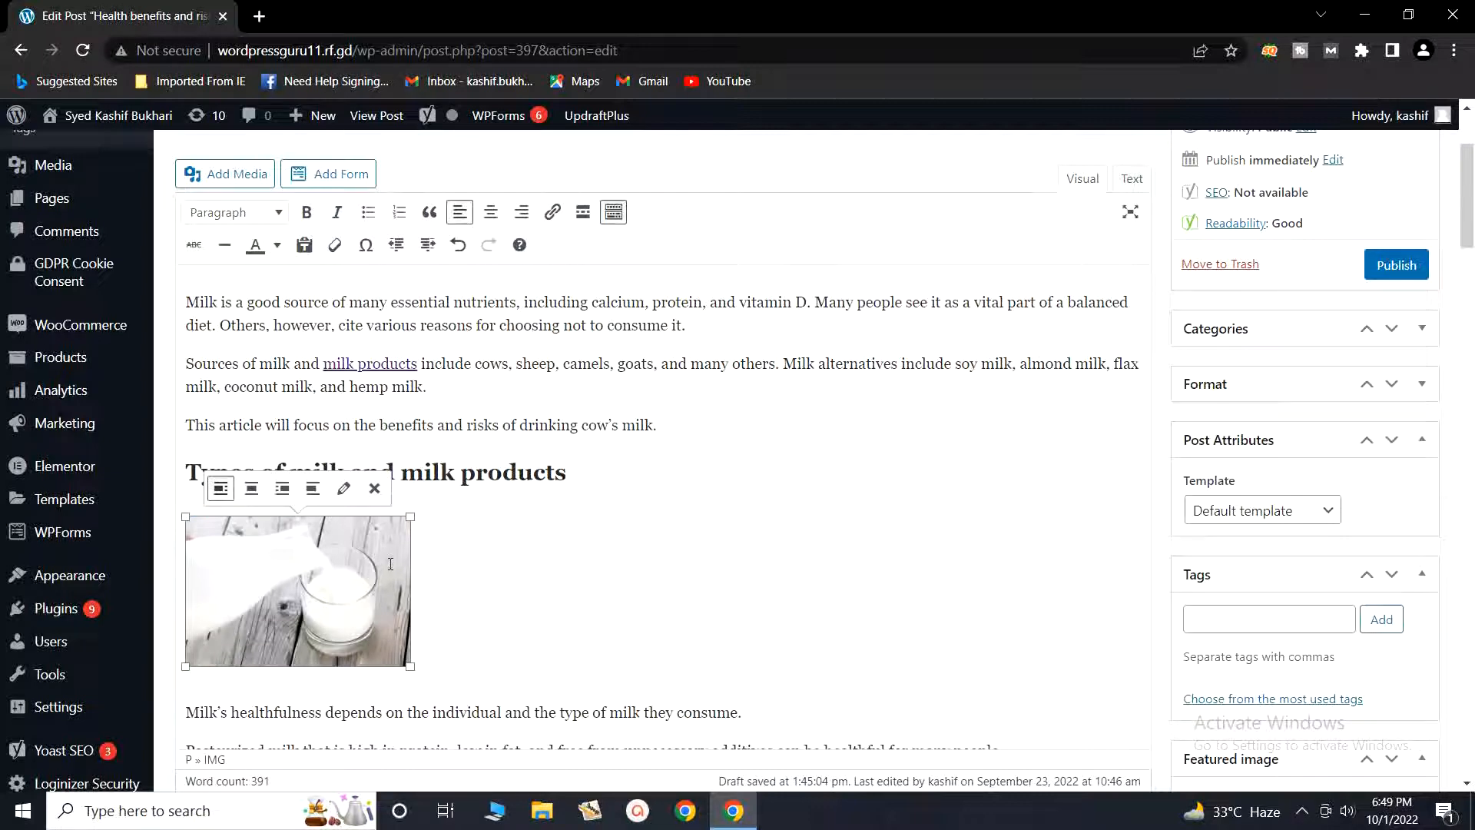
- Inspect the Alt Text field of Digital-Marketing.jpg in the media library, and close the library without inserting the image
scroll(413, 543, up, 1)
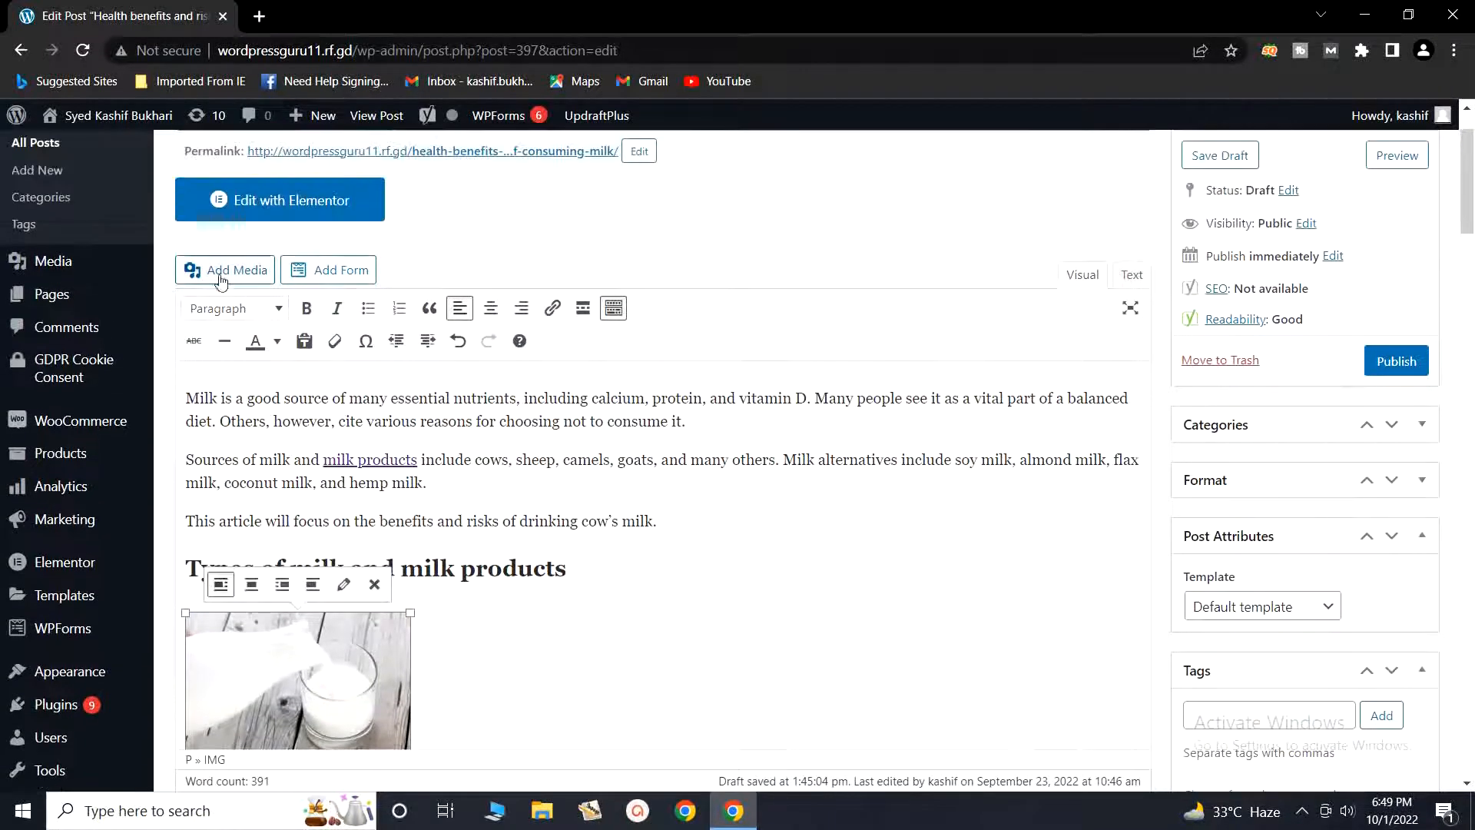
click(219, 275)
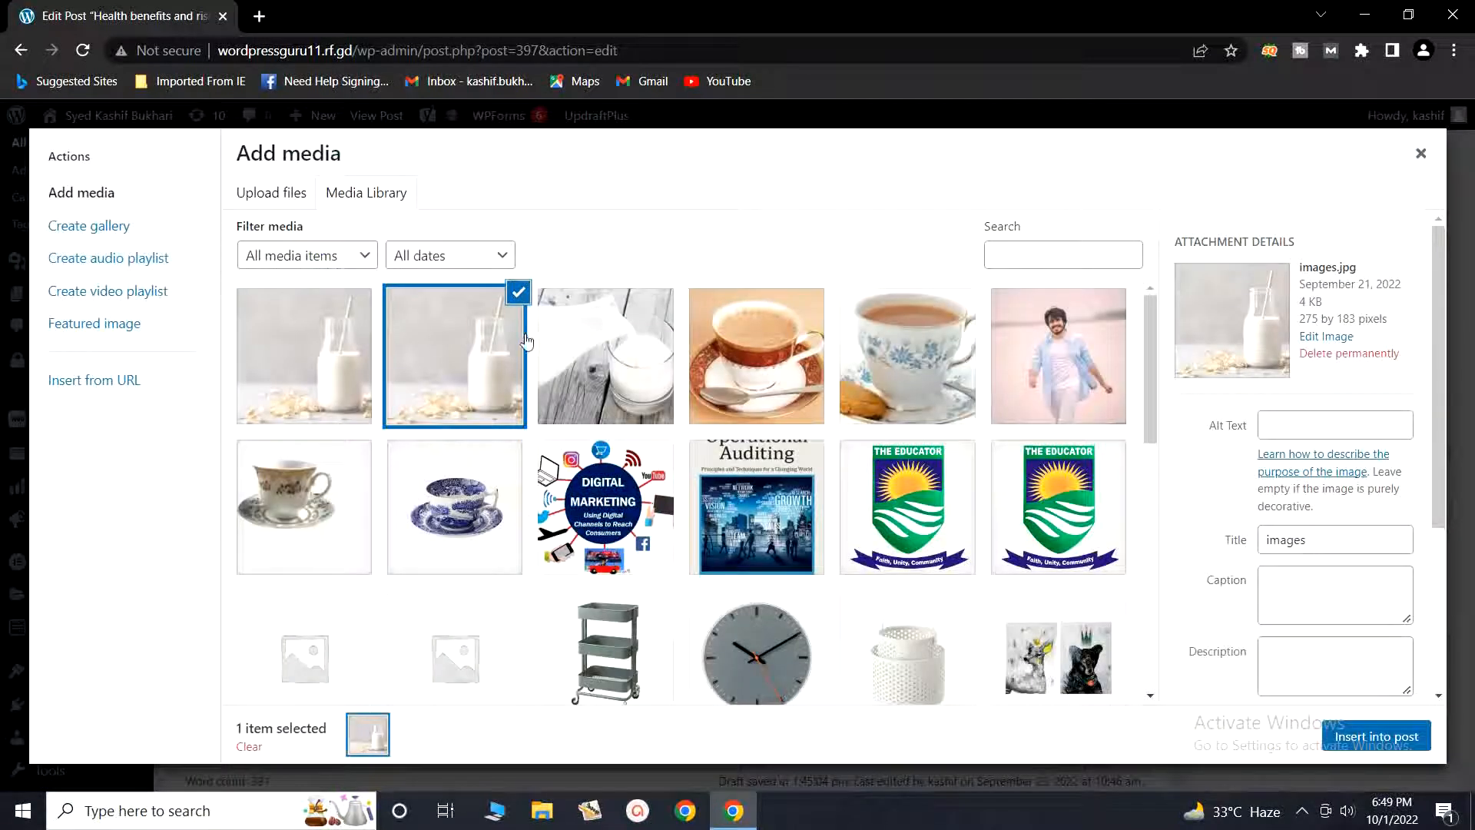
click(588, 485)
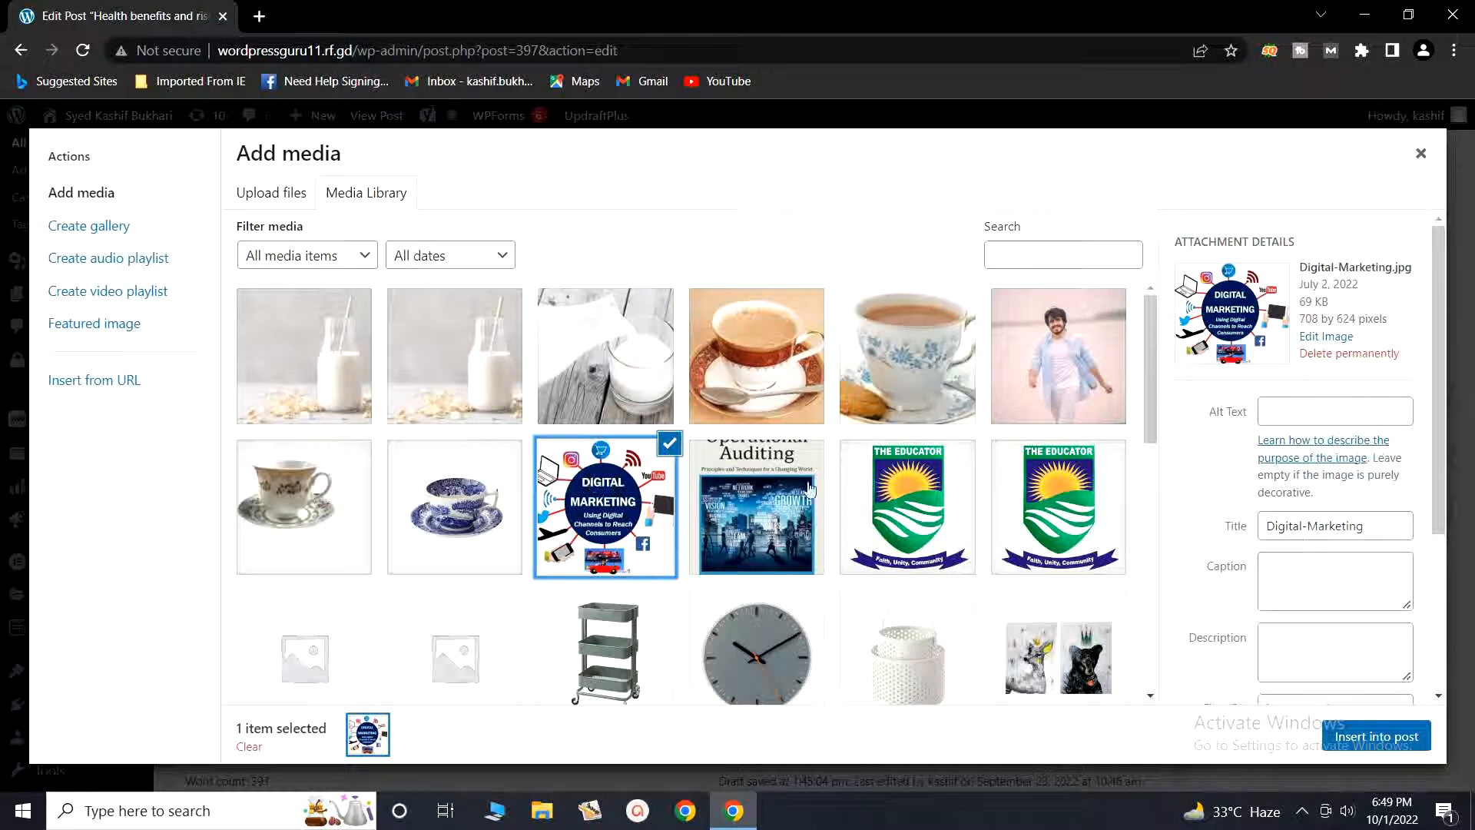
click(1273, 412)
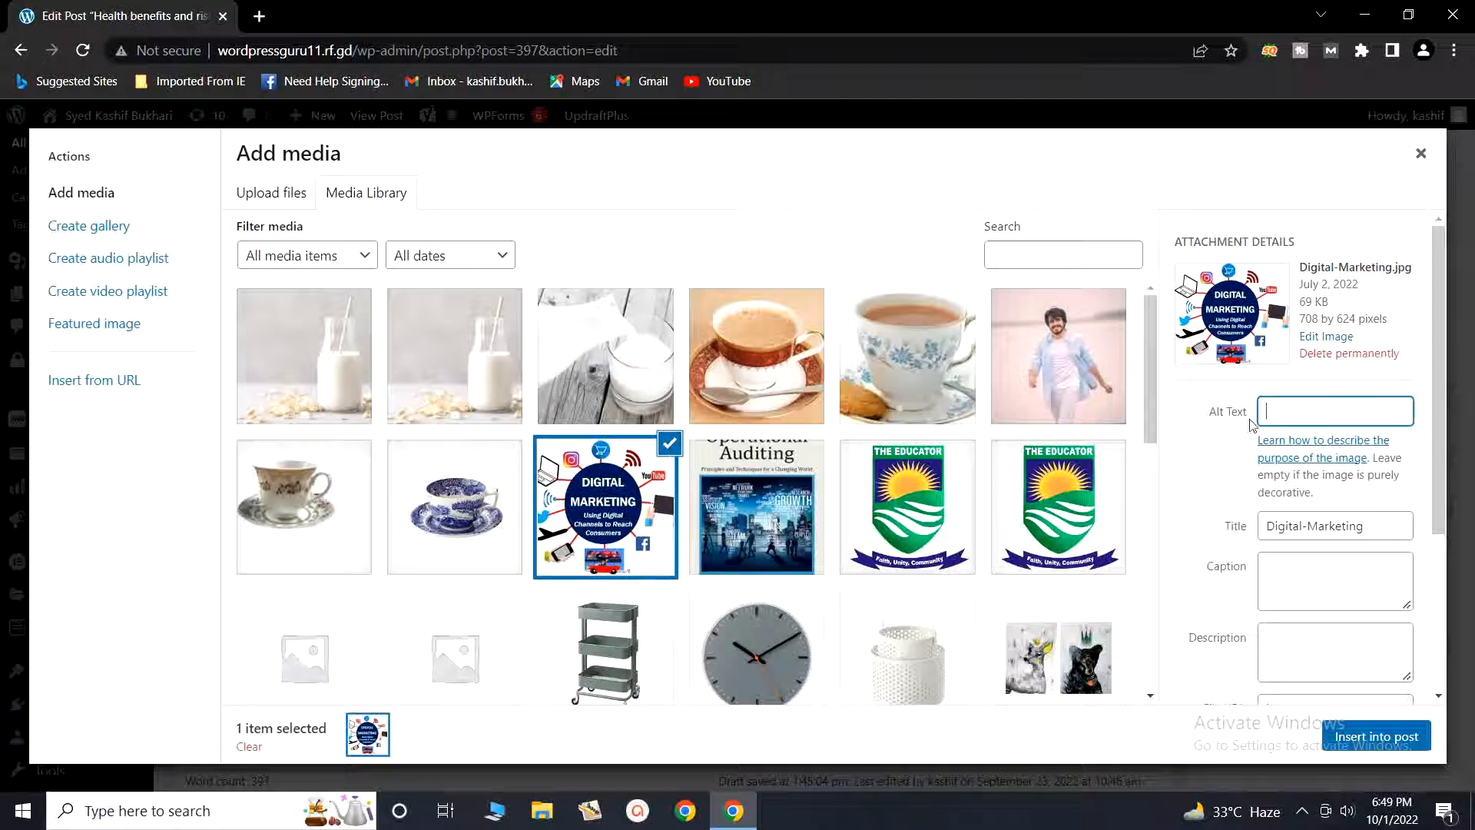
click(1420, 154)
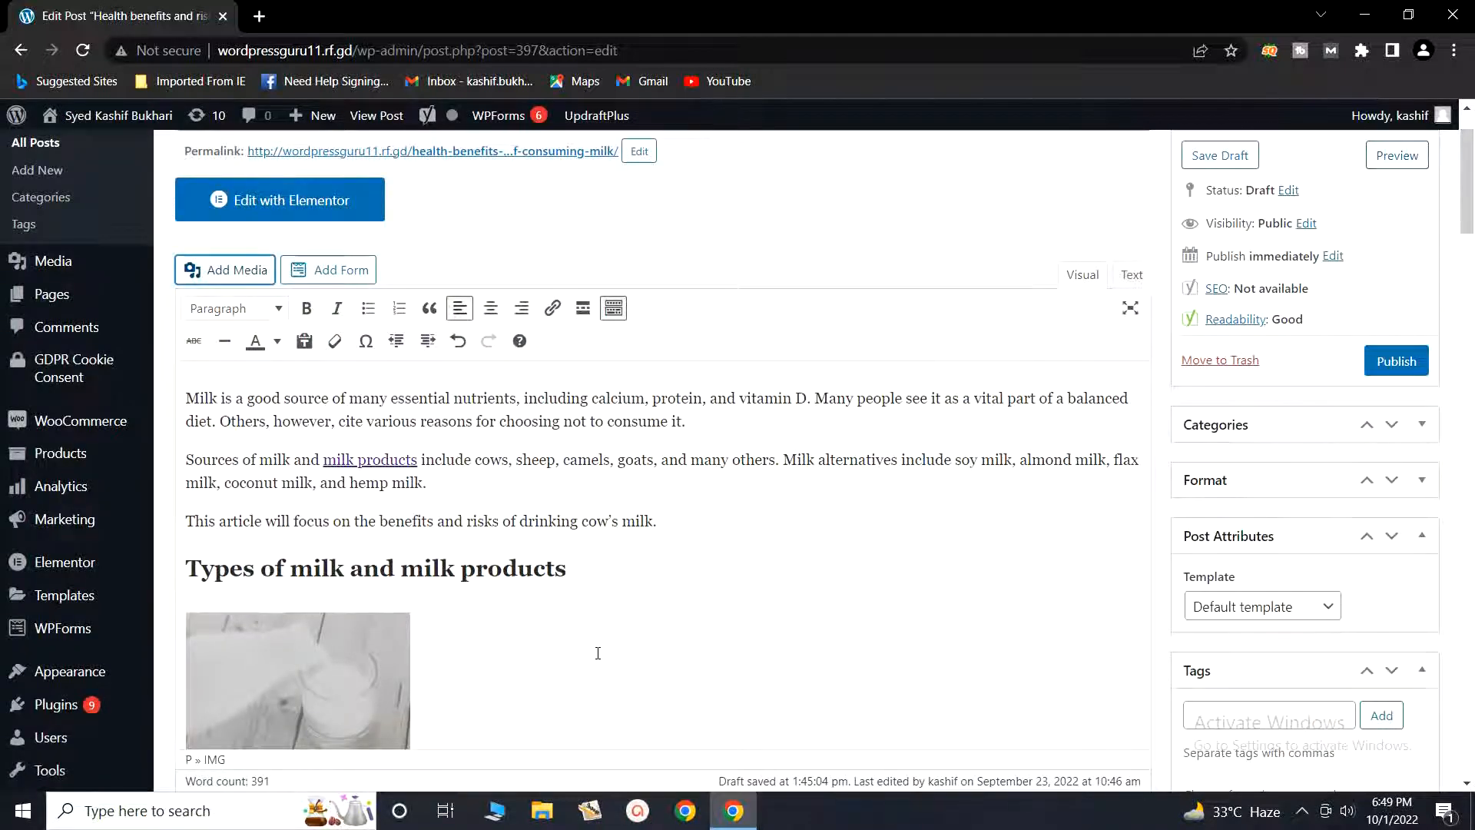
- Examine "milk" in the first Nutrition paragraph and "low in fat" in the pasteurized milk sentence by highlighting each phrase
scroll(597, 653, down, 2)
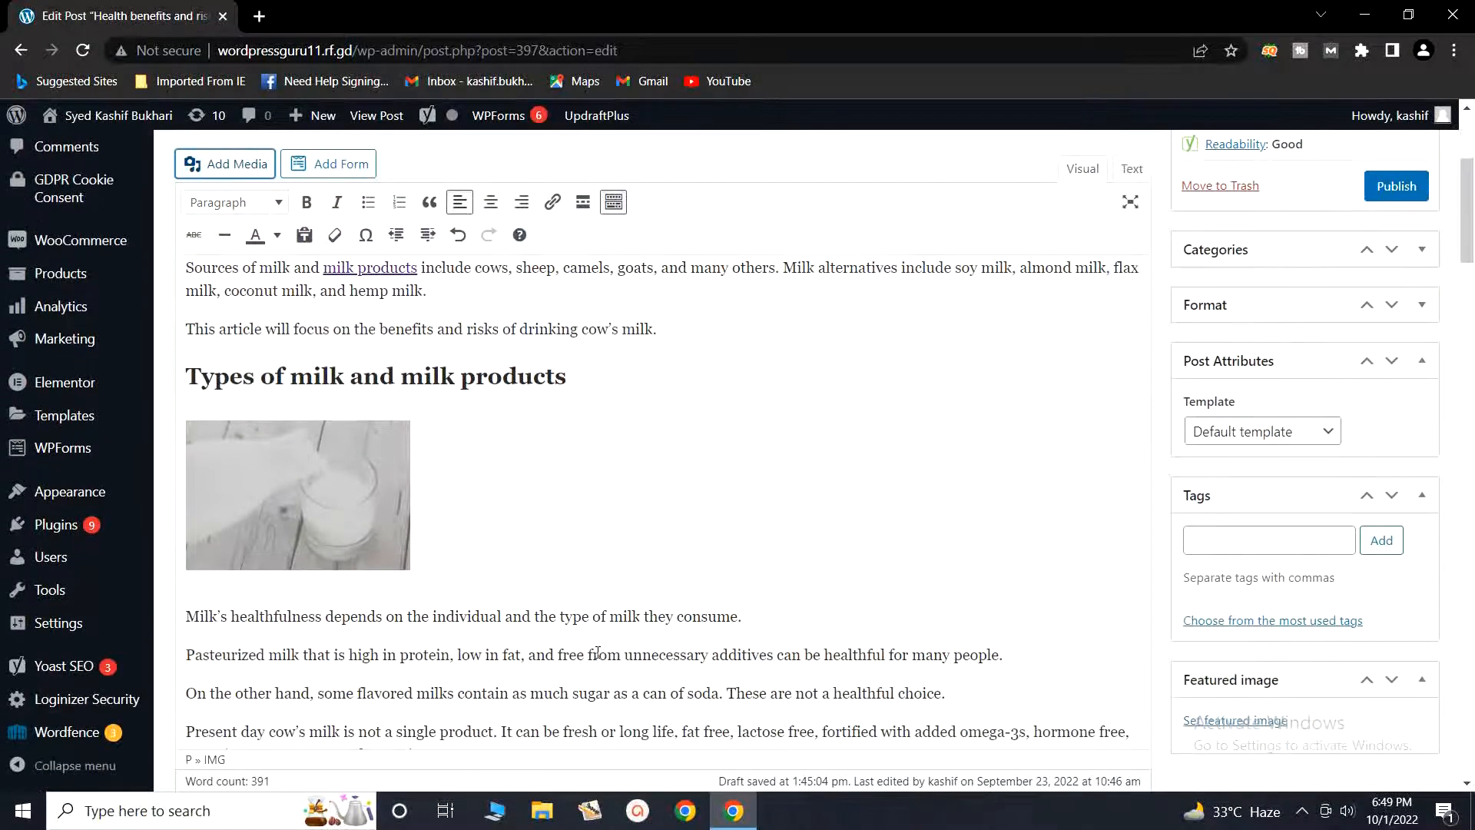
scroll(597, 652, down, 5)
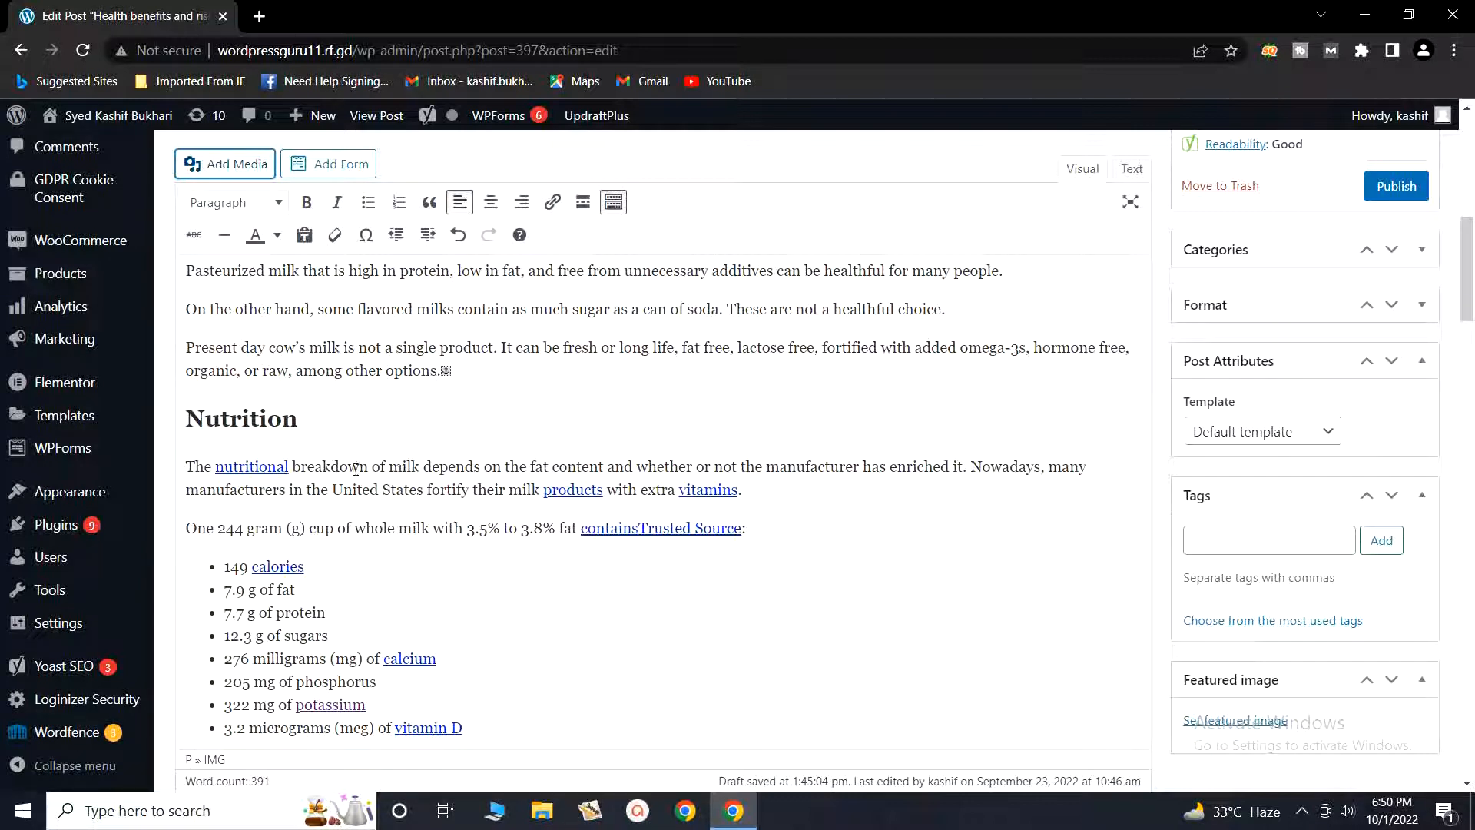
drag(387, 466, 420, 467)
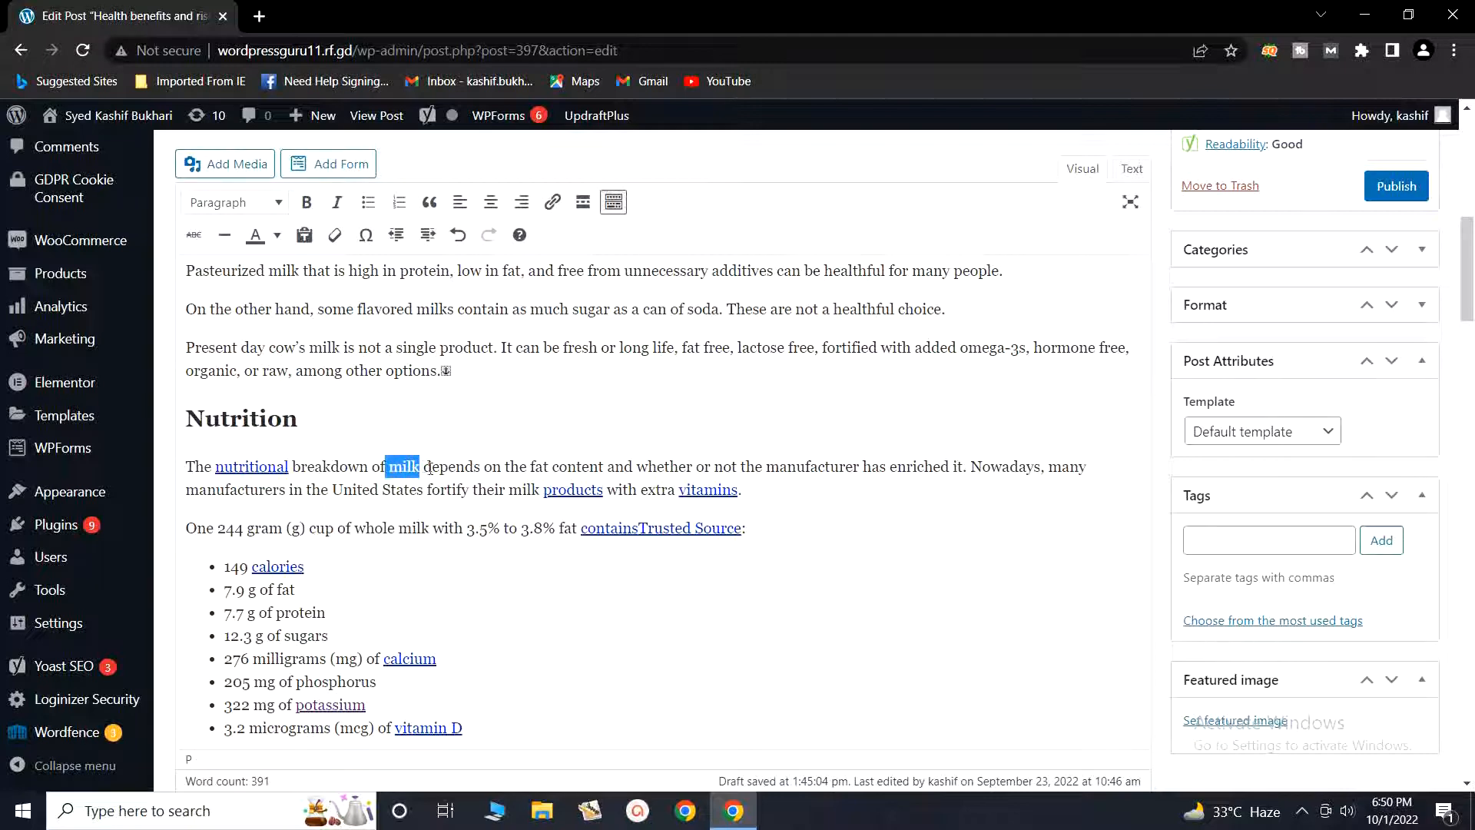
scroll(470, 481, up, 3)
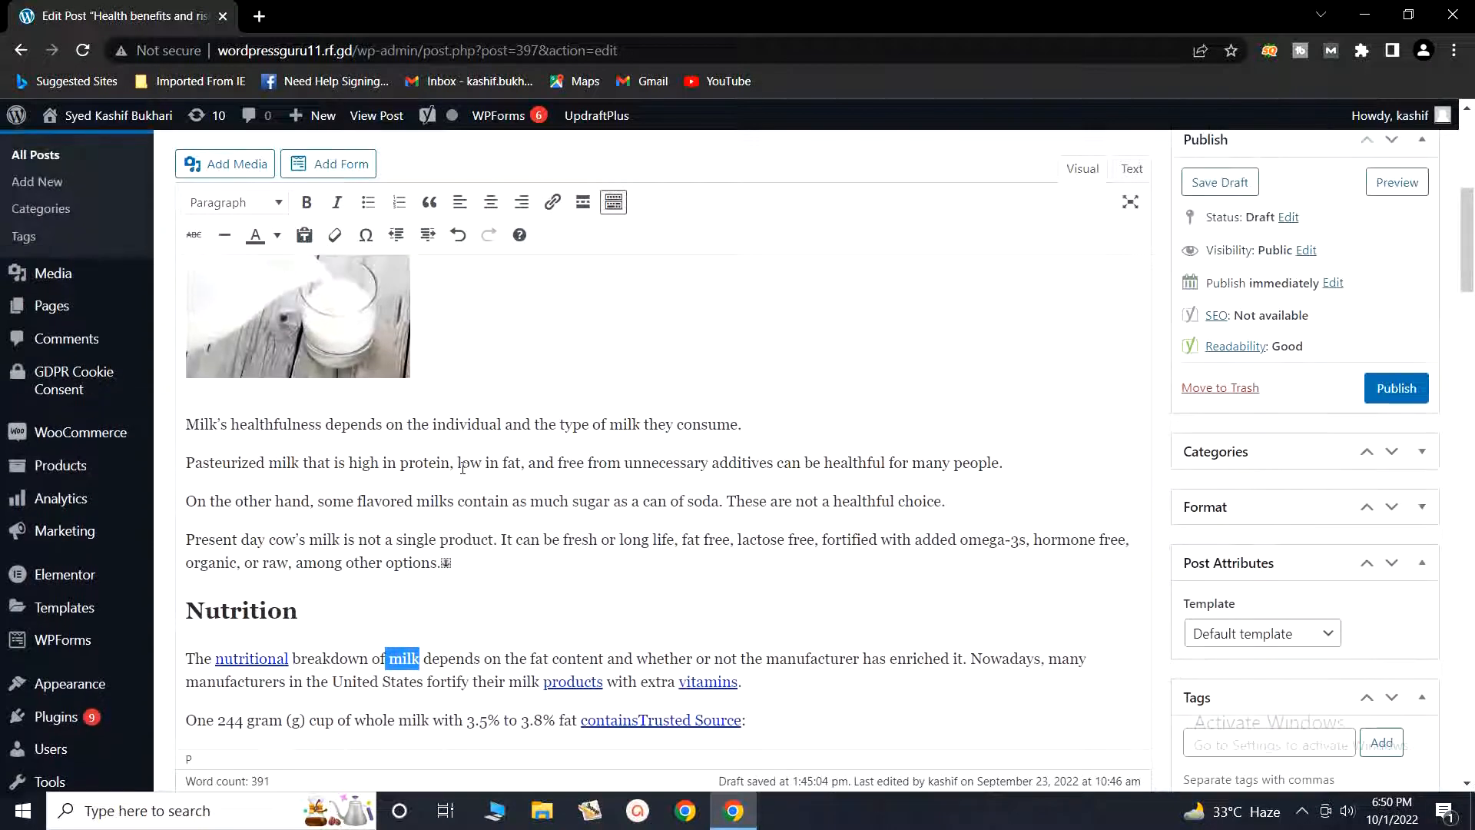
drag(458, 464, 522, 464)
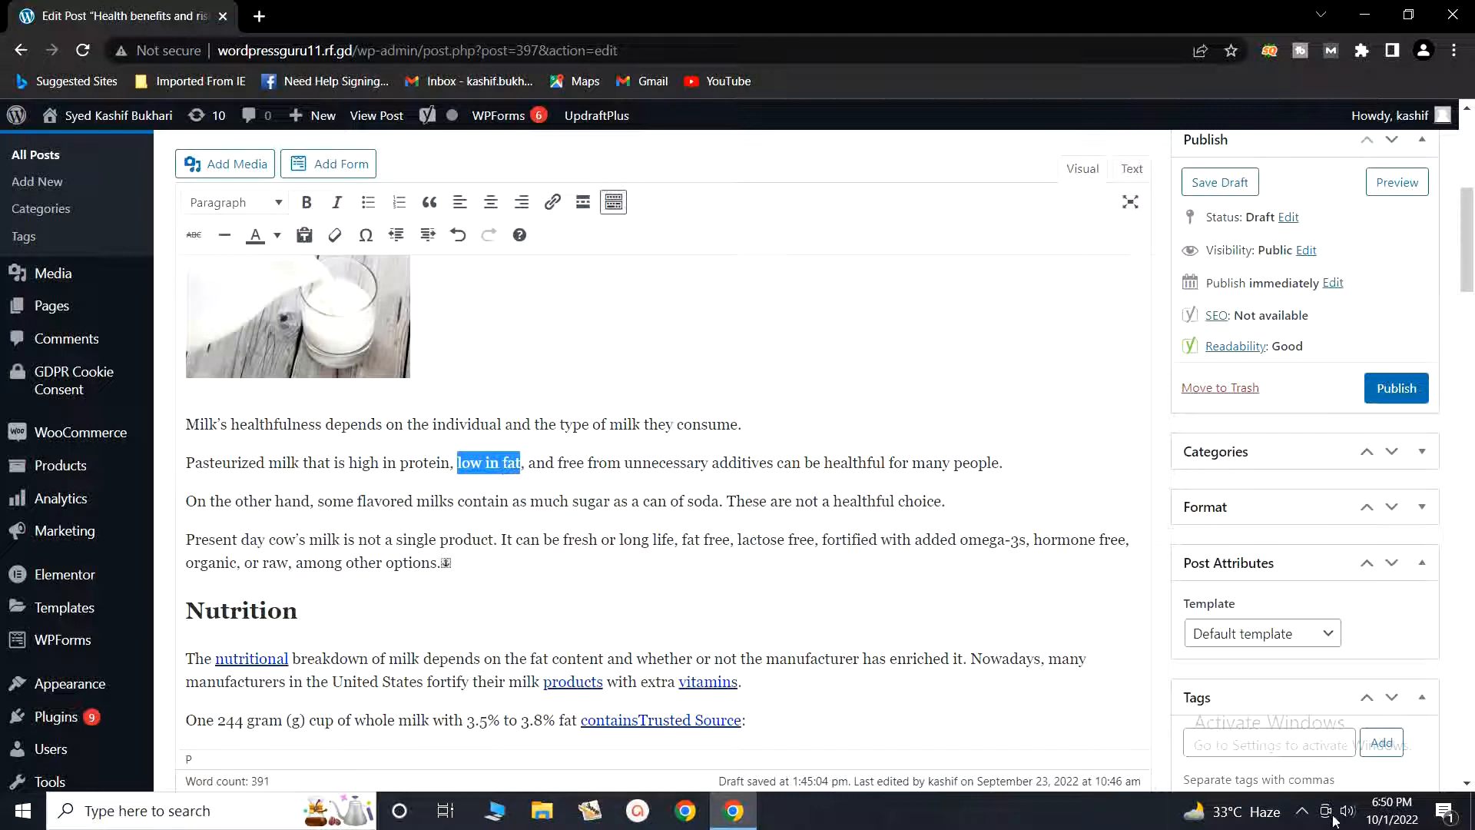
click(1302, 812)
click(1339, 697)
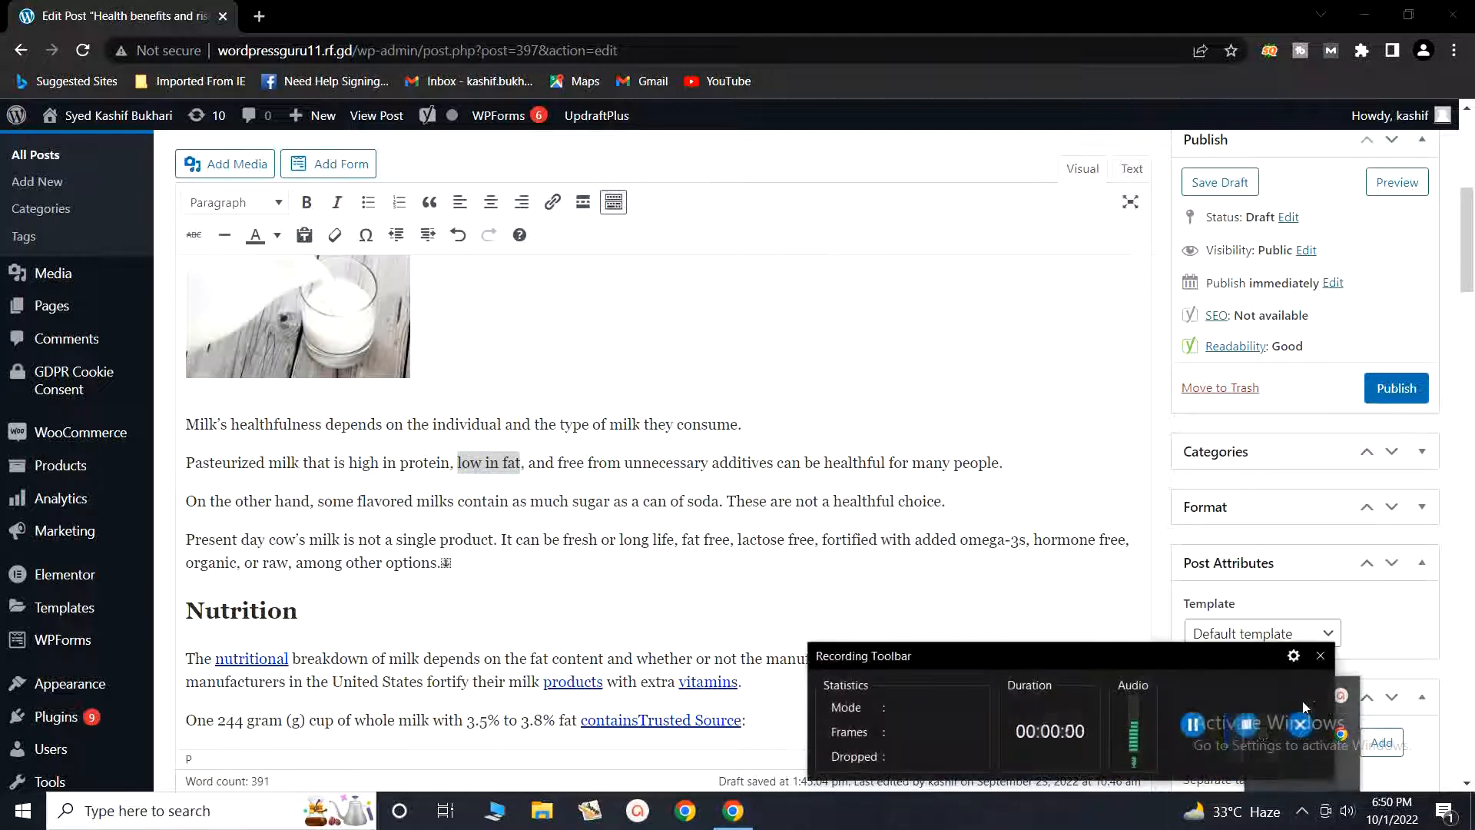